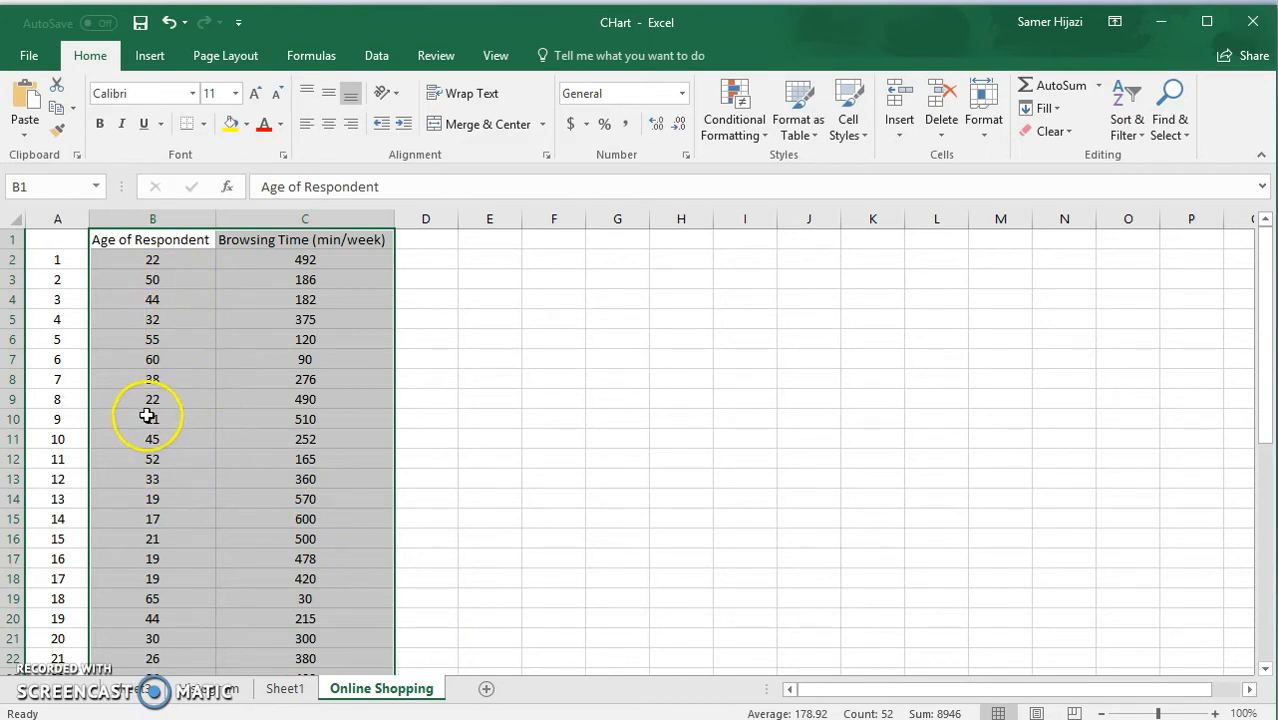
# Insert a markers-only scatter chart from the selected Age of Respondent and Browsing Time columns.
pyautogui.moveTo(1264, 272); pyautogui.dragTo(1252, 212)
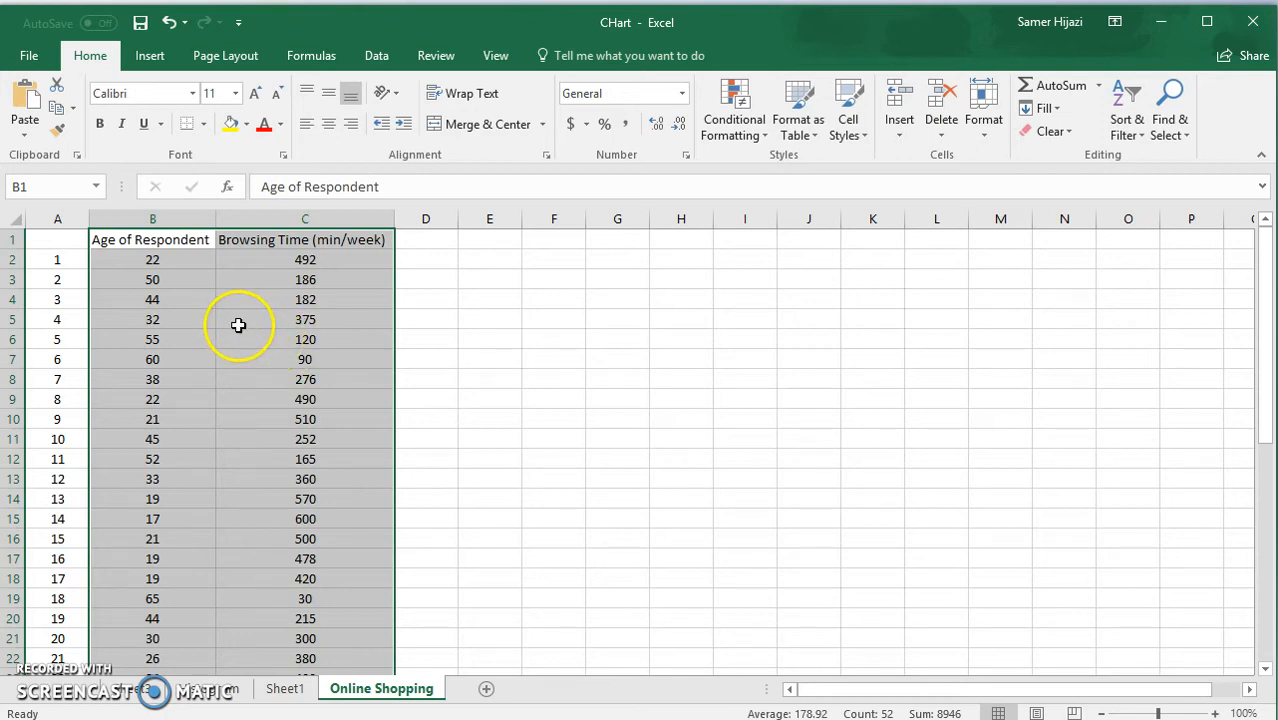
pyautogui.scroll(-1, 374, 282)
pyautogui.scroll(-1, 303, 425)
pyautogui.scroll(2, 300, 416)
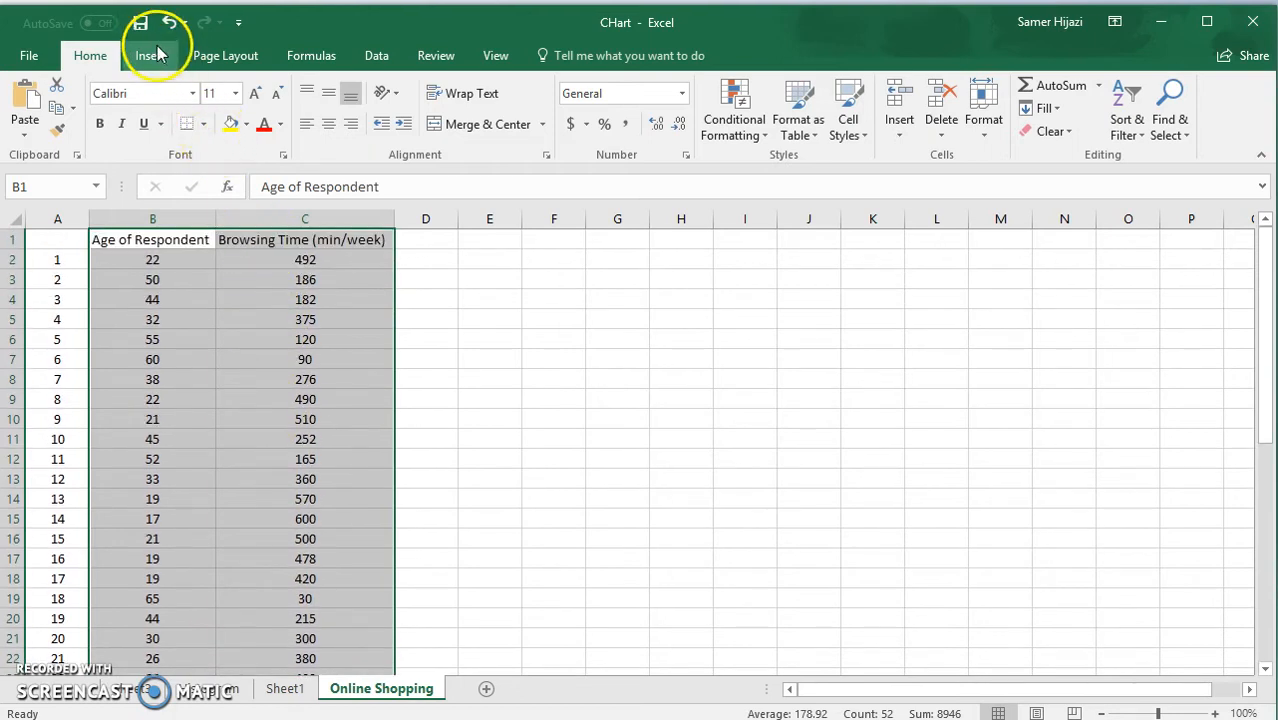
pyautogui.click(150, 55)
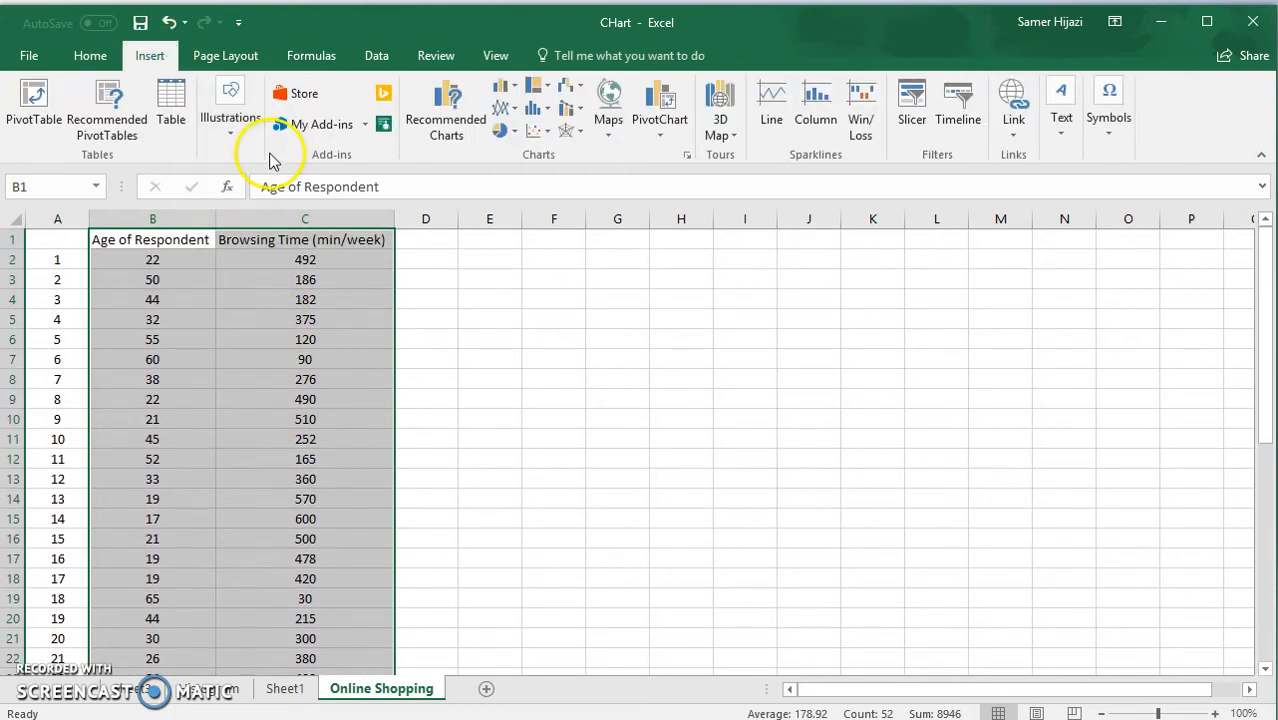
pyautogui.click(549, 132)
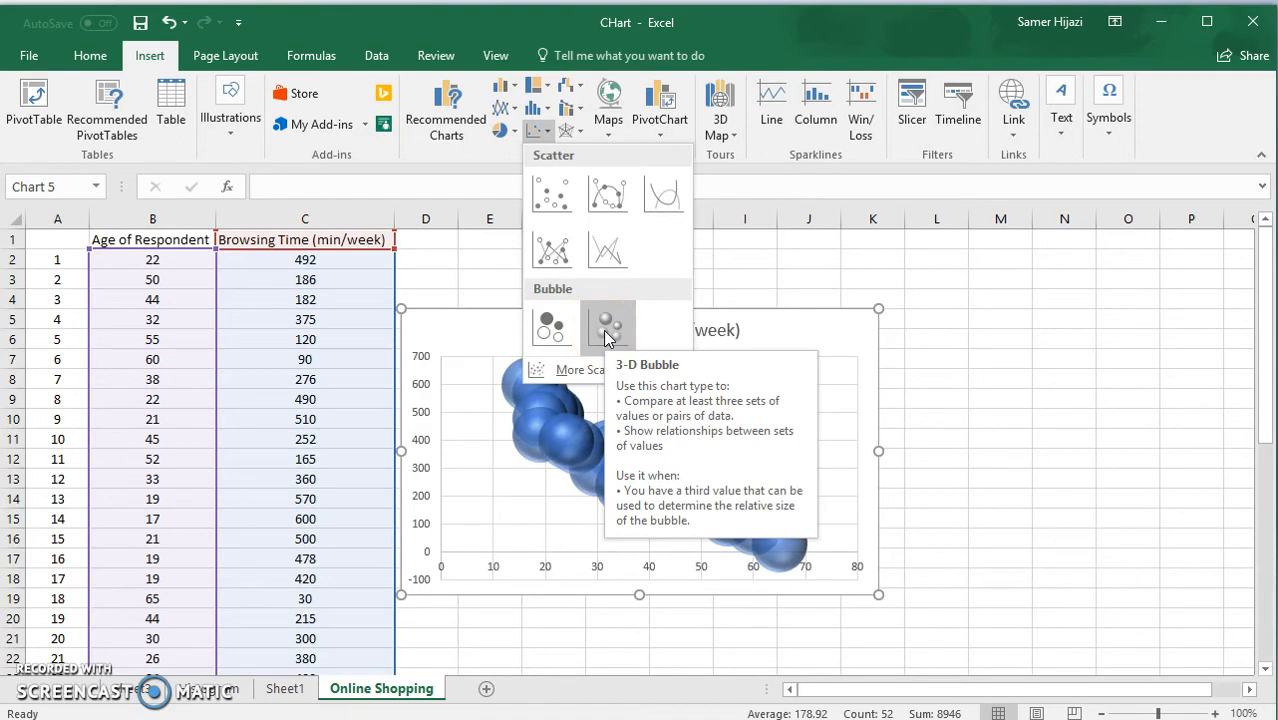
pyautogui.click(560, 200)
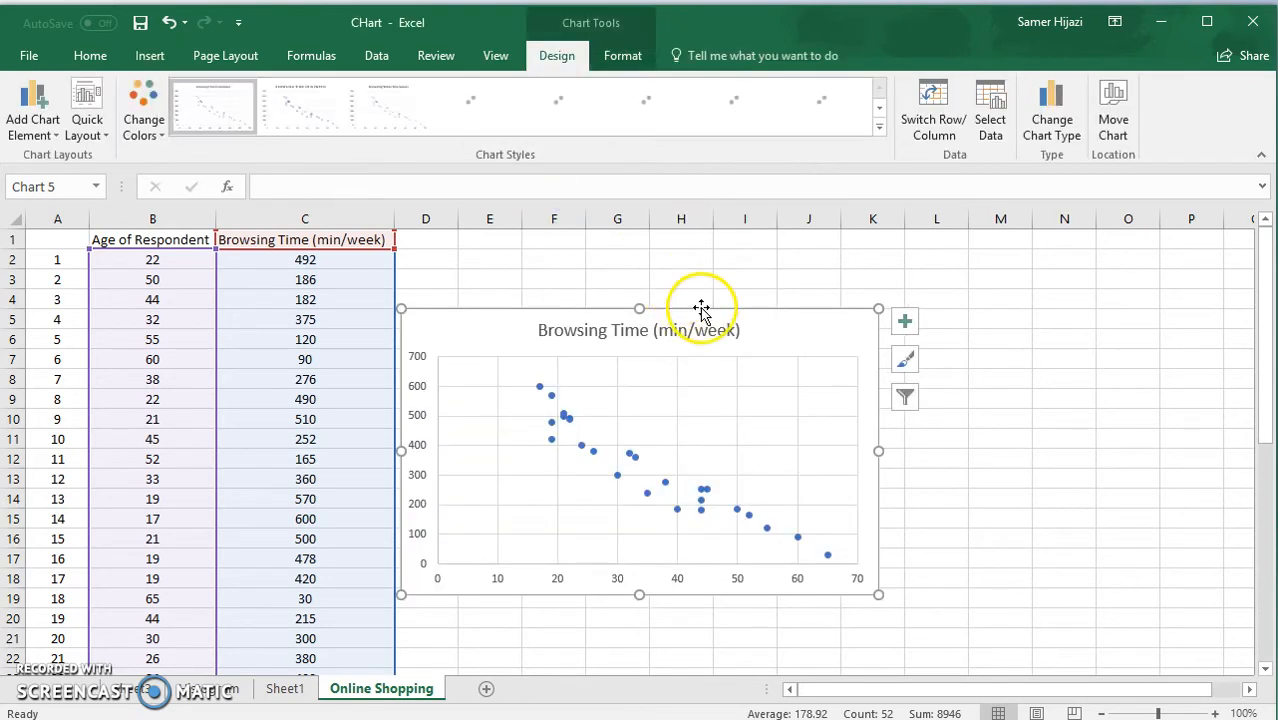
# Move the scatter chart up to row 1, starting in column C, and enlarge it to about row 20 and column L.
pyautogui.moveTo(696, 305); pyautogui.dragTo(559, 234)
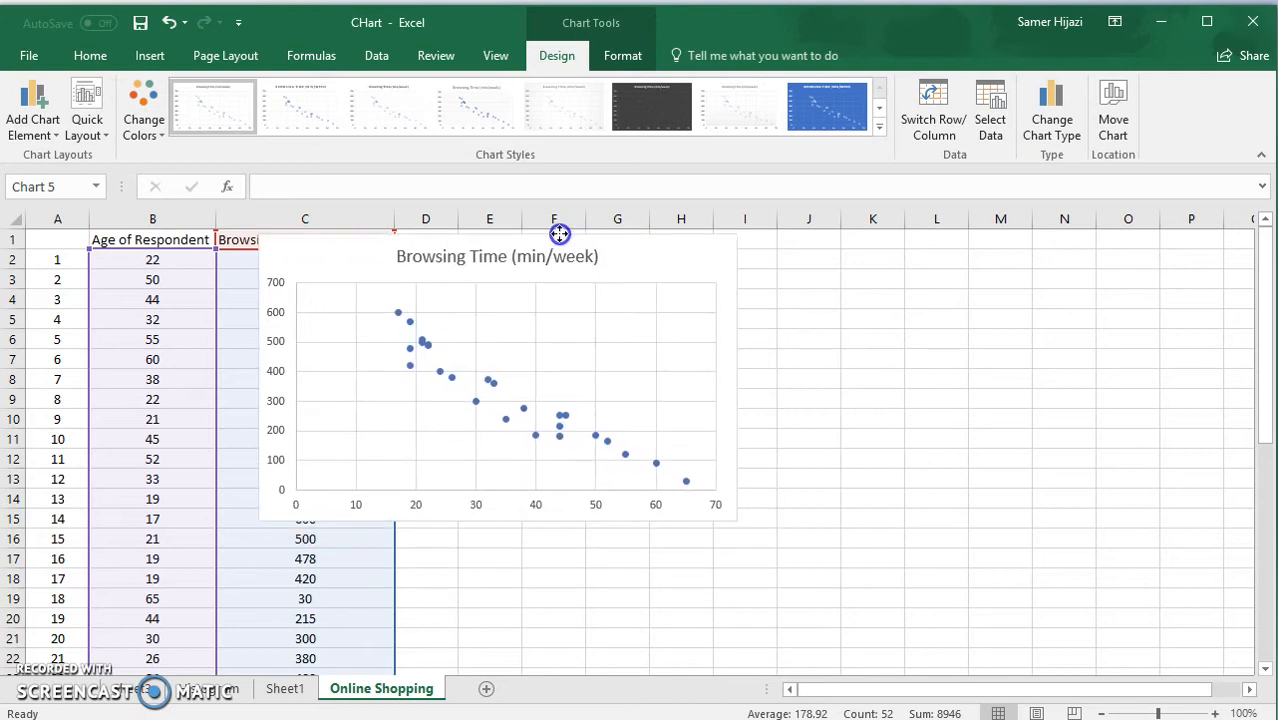
pyautogui.moveTo(737, 520); pyautogui.dragTo(921, 628)
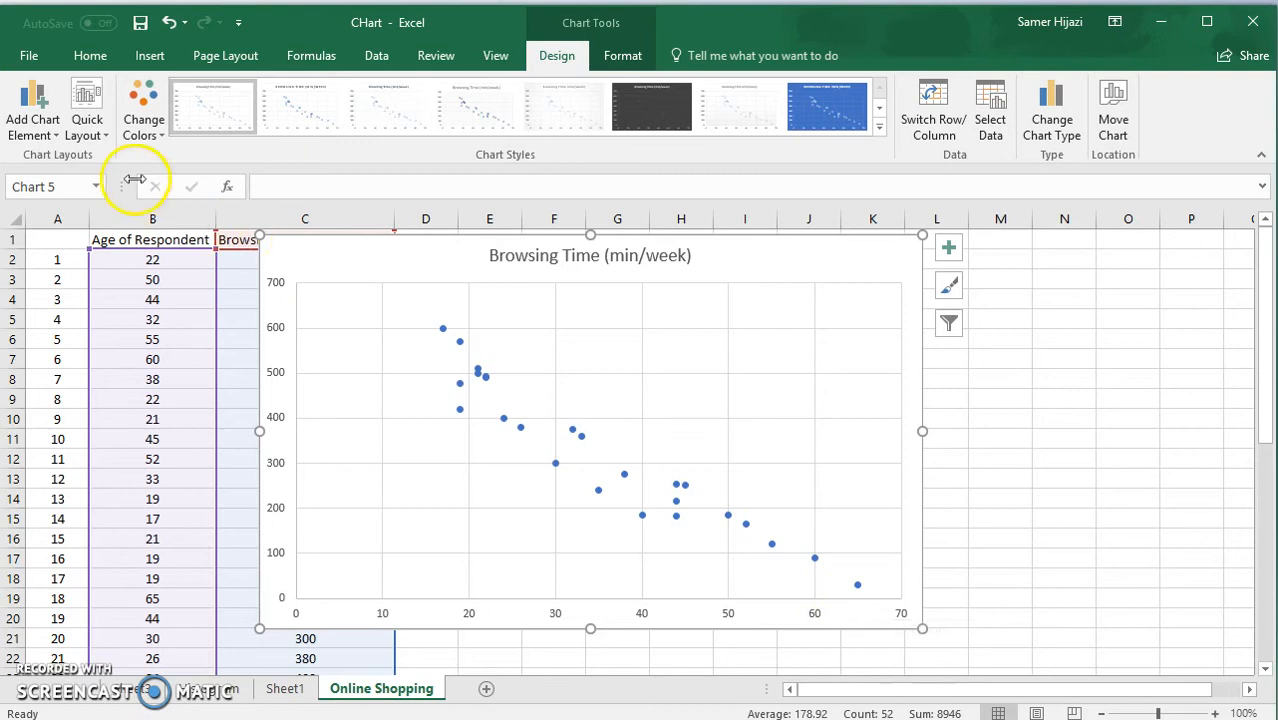
# Add a primary horizontal and a primary vertical axis title to the scatter chart.
pyautogui.click(60, 140)
pyautogui.moveTo(100, 178)
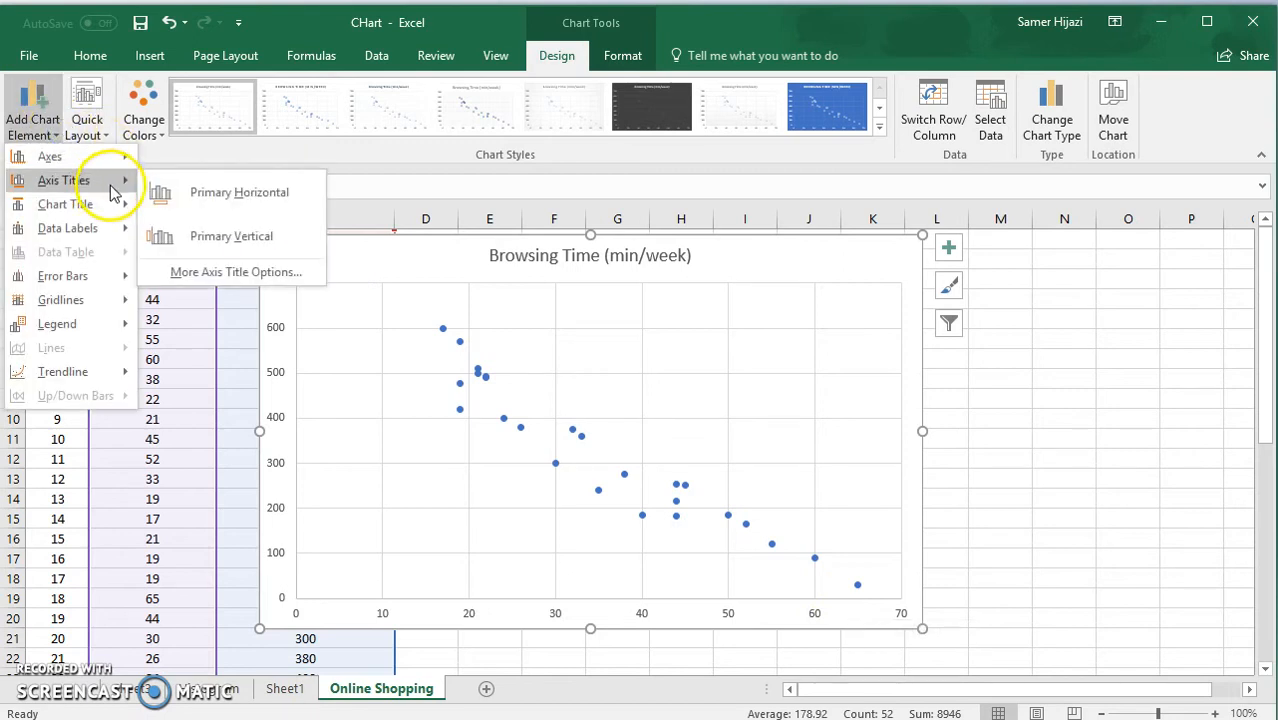
pyautogui.click(200, 210)
pyautogui.click(33, 120)
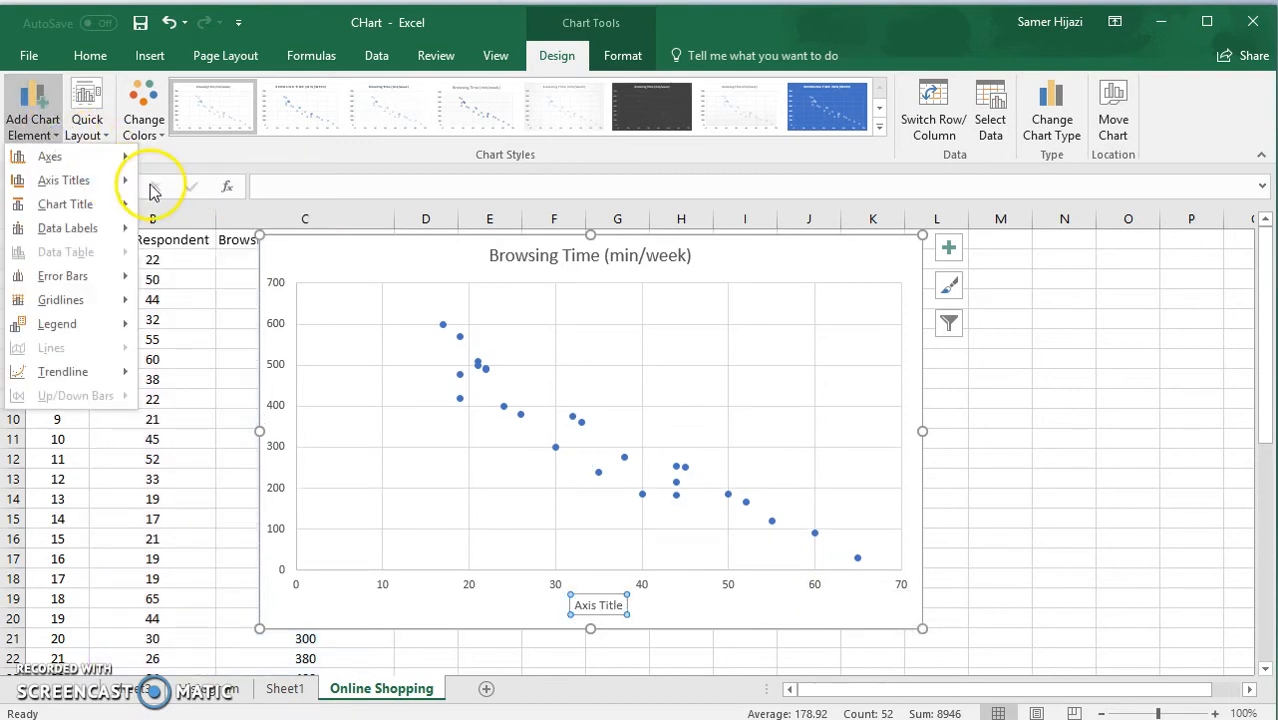
pyautogui.moveTo(137, 185)
pyautogui.click(230, 236)
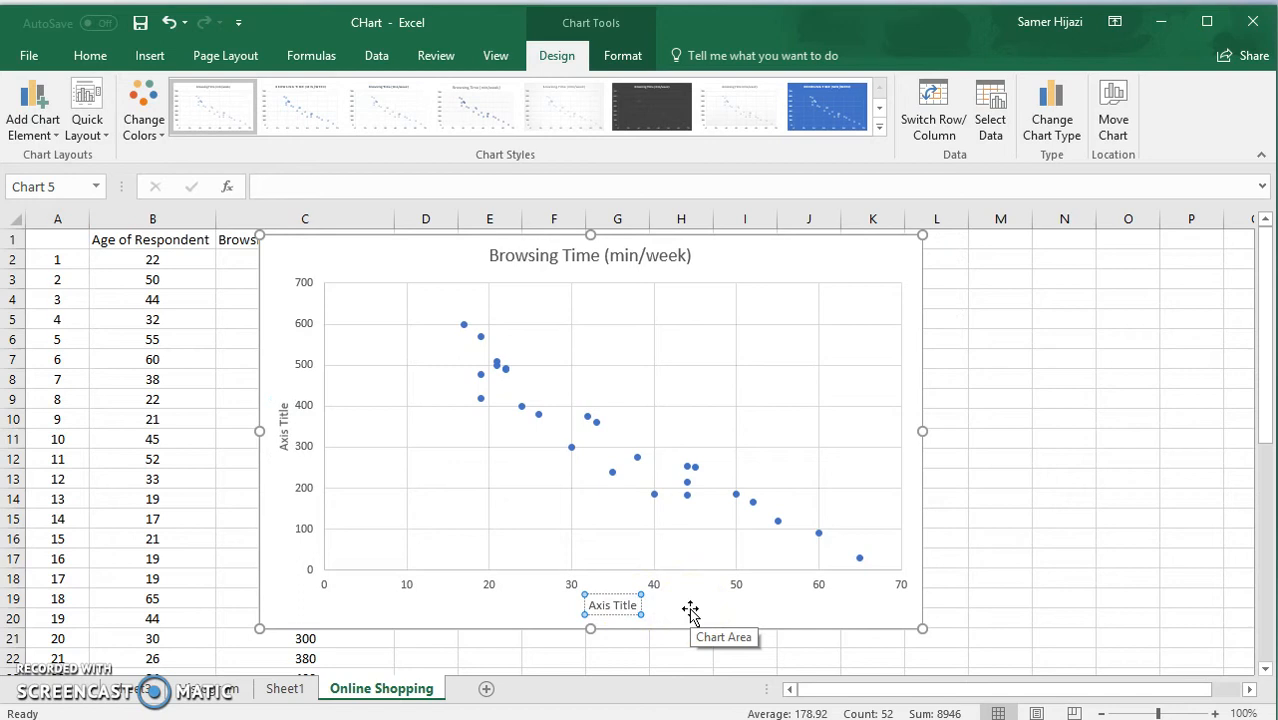
# Set the horizontal axis title to "Age" and the vertical axis title to "Browsing Time".
pyautogui.hotkey('ctrl', 'a')
pyautogui.write('Age')
pyautogui.click(307, 435)
pyautogui.click(283, 414)
pyautogui.click(286, 403)
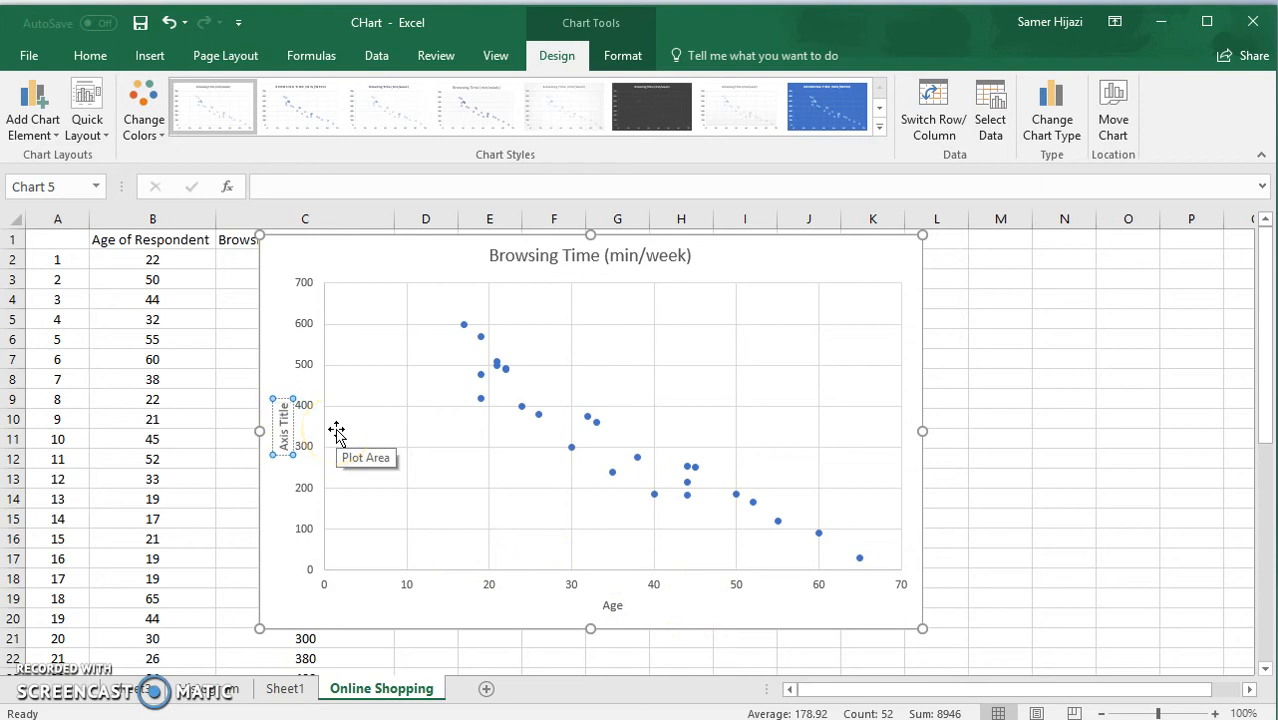
pyautogui.hotkey('shift', 'Left')
pyautogui.hotkey('shift', 'Left')
pyautogui.hotkey('shift', 'Left')
pyautogui.hotkey('shift', 'Left')
pyautogui.hotkey('shift', 'Left')
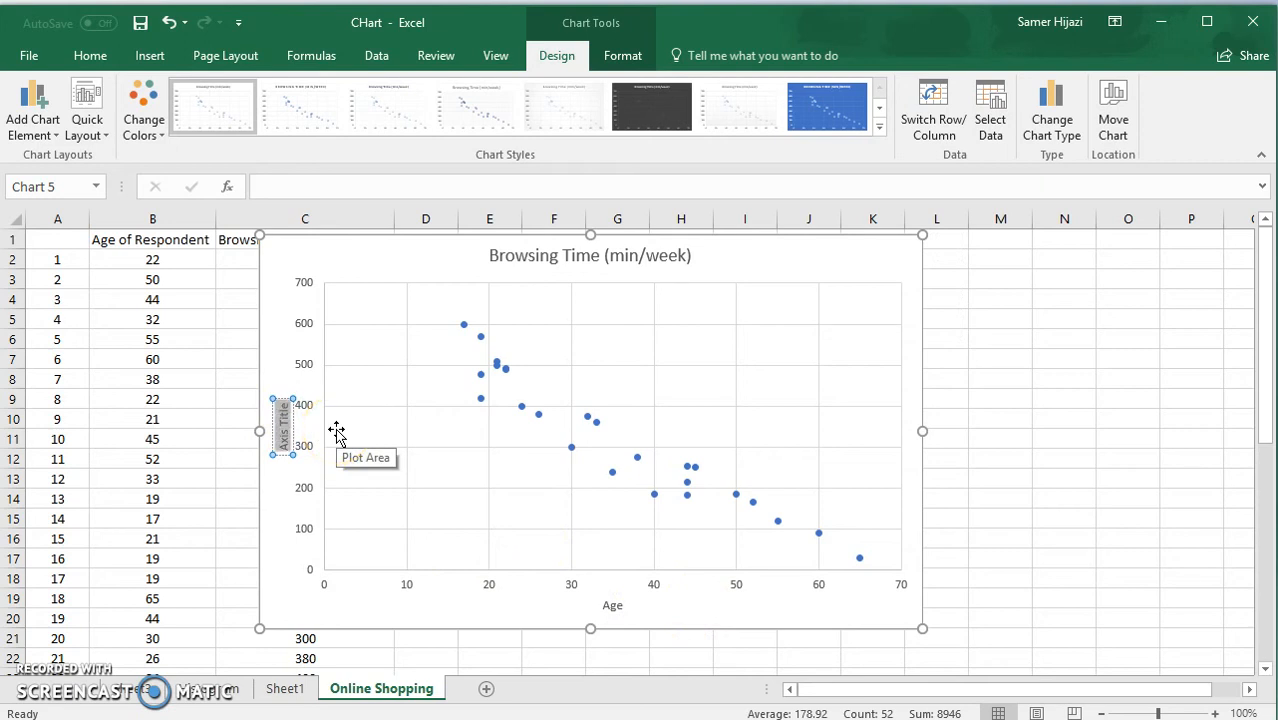
pyautogui.write('Brows')
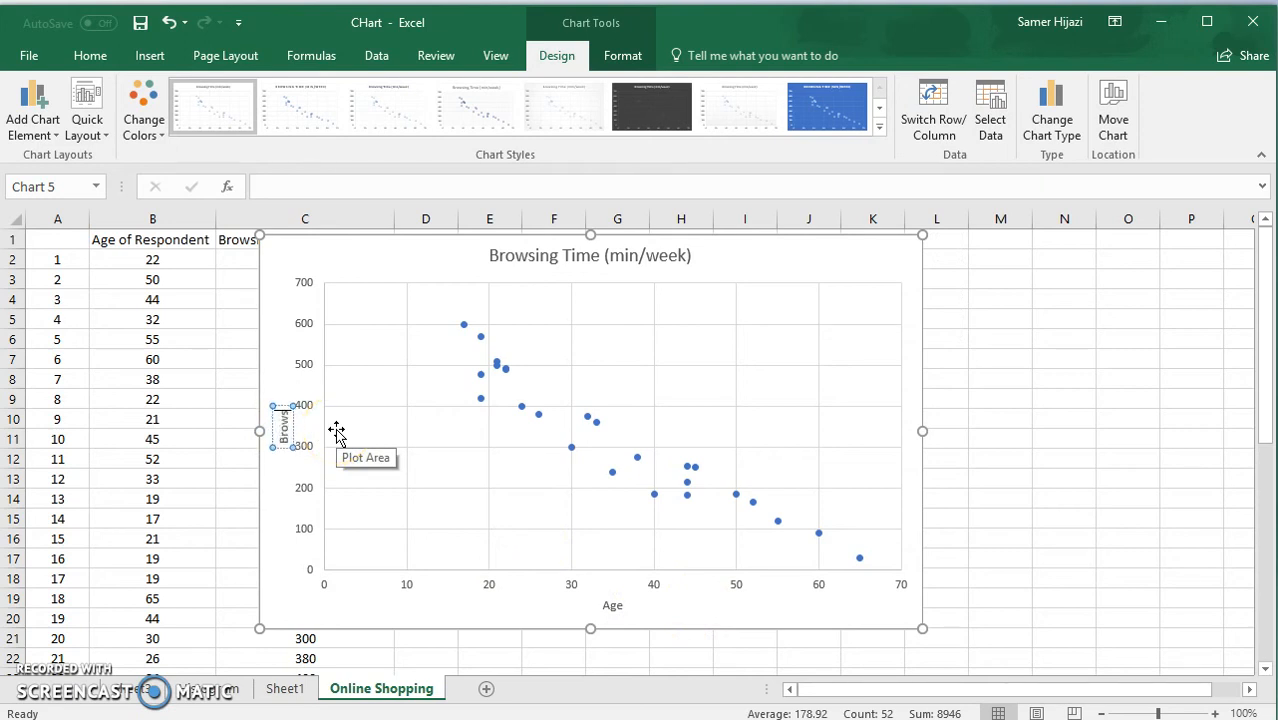
pyautogui.write('ing Time')
pyautogui.click(808, 620)
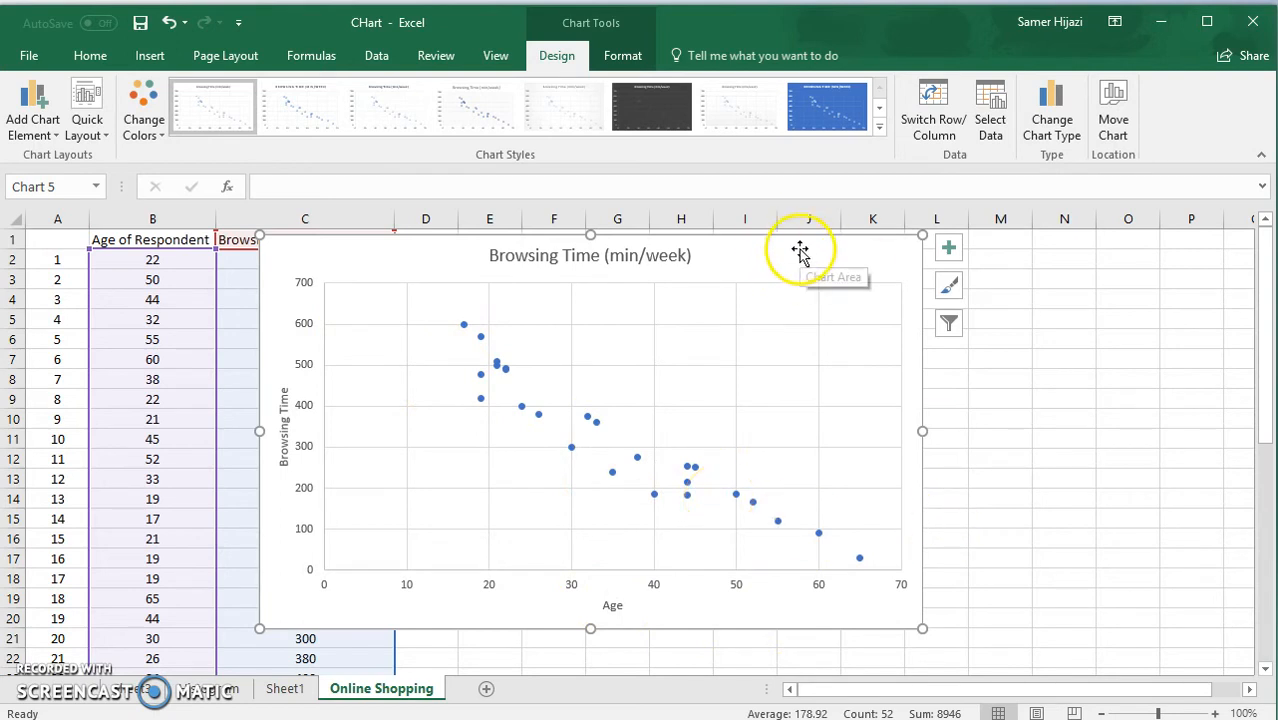
# Add a trendline to the browsing-time data series, trying the Exponential type before setting it to Linear.
pyautogui.moveTo(800, 246); pyautogui.dragTo(762, 248)
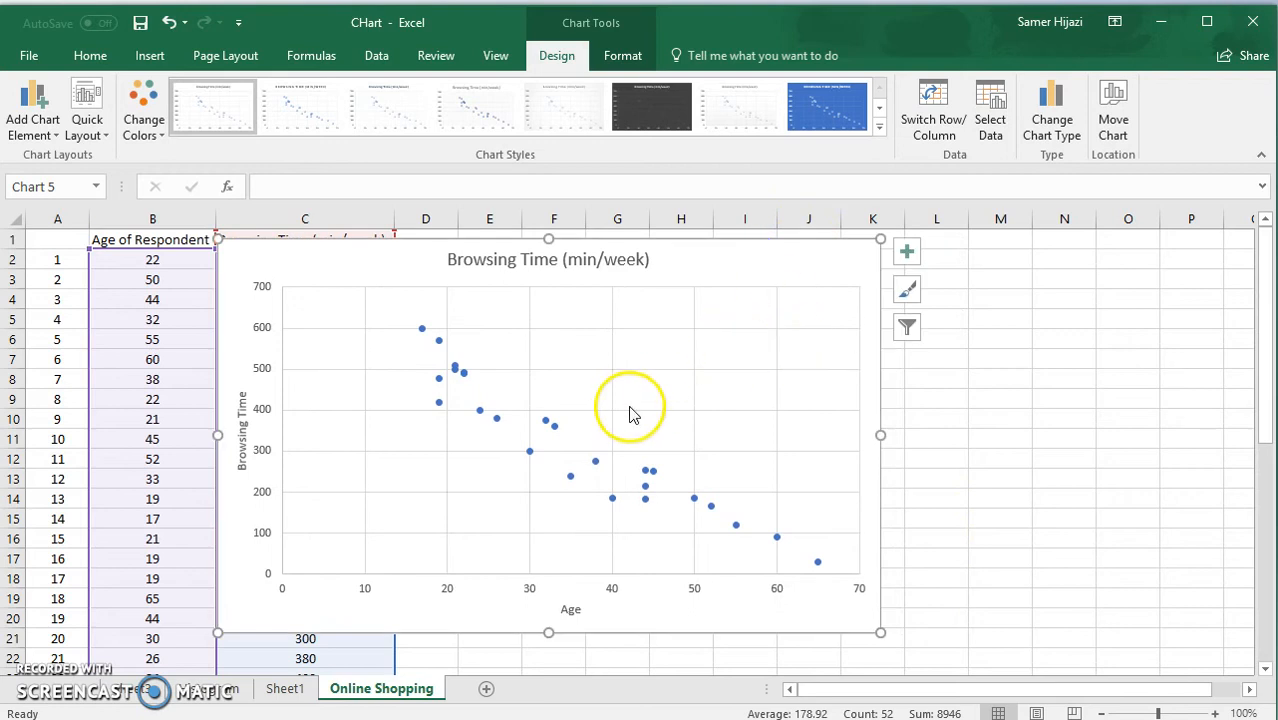
pyautogui.moveTo(614, 507)
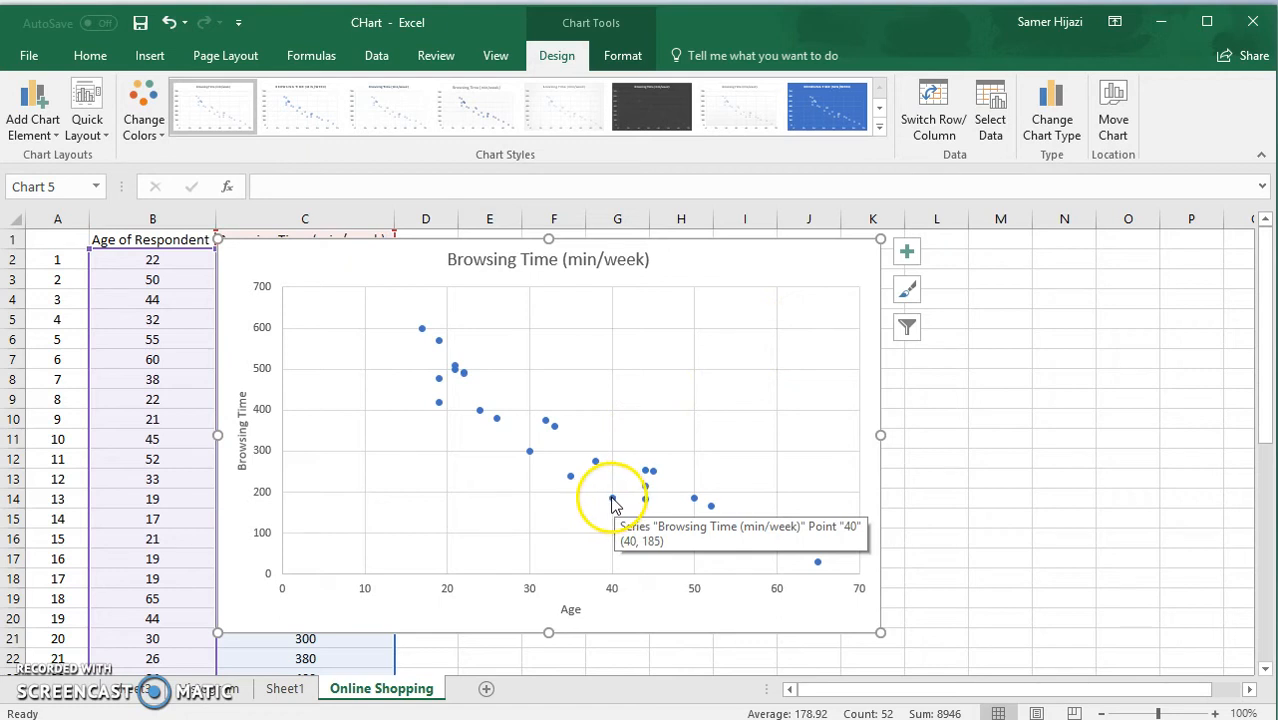
pyautogui.click(612, 498)
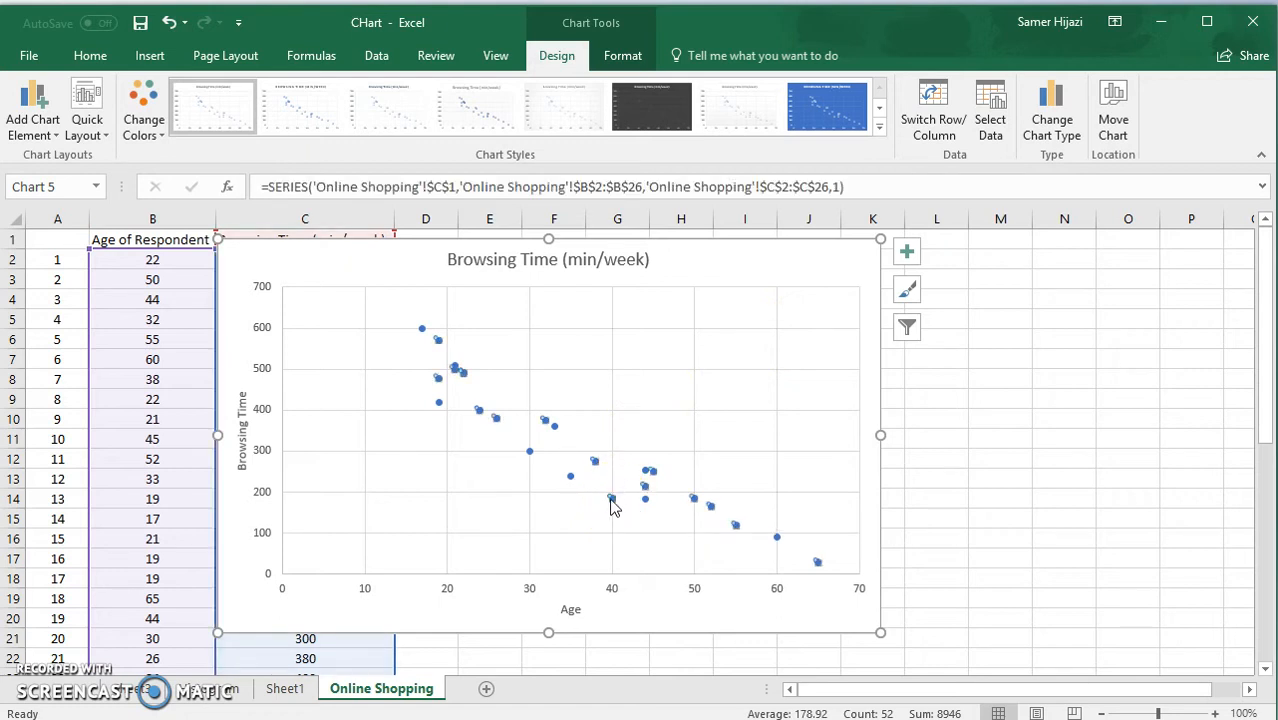
pyautogui.rightClick(613, 499)
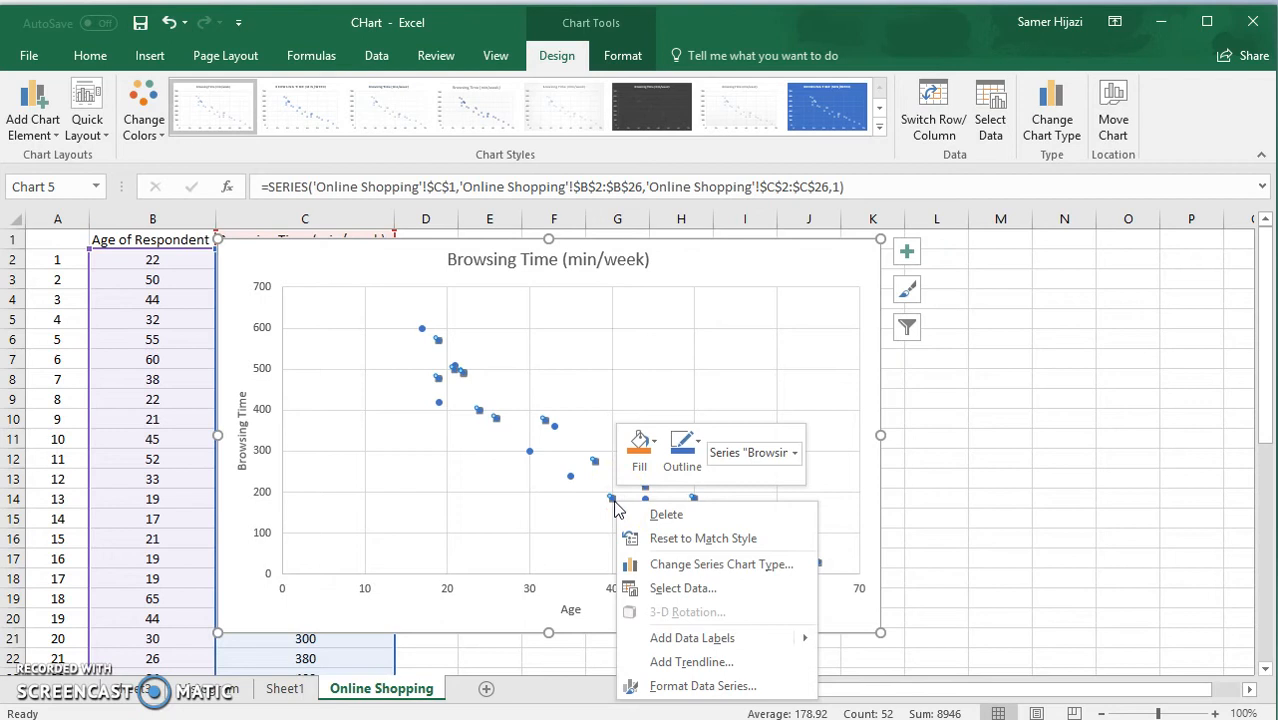
pyautogui.click(704, 665)
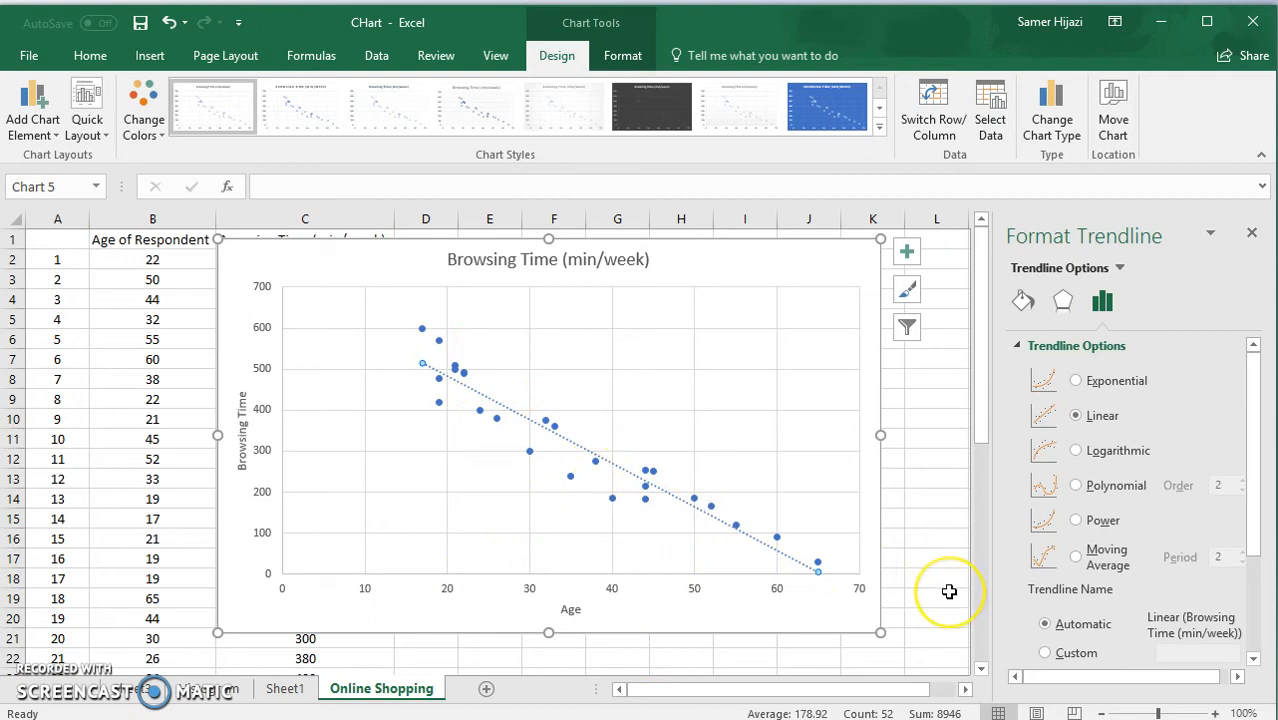
pyautogui.click(1076, 381)
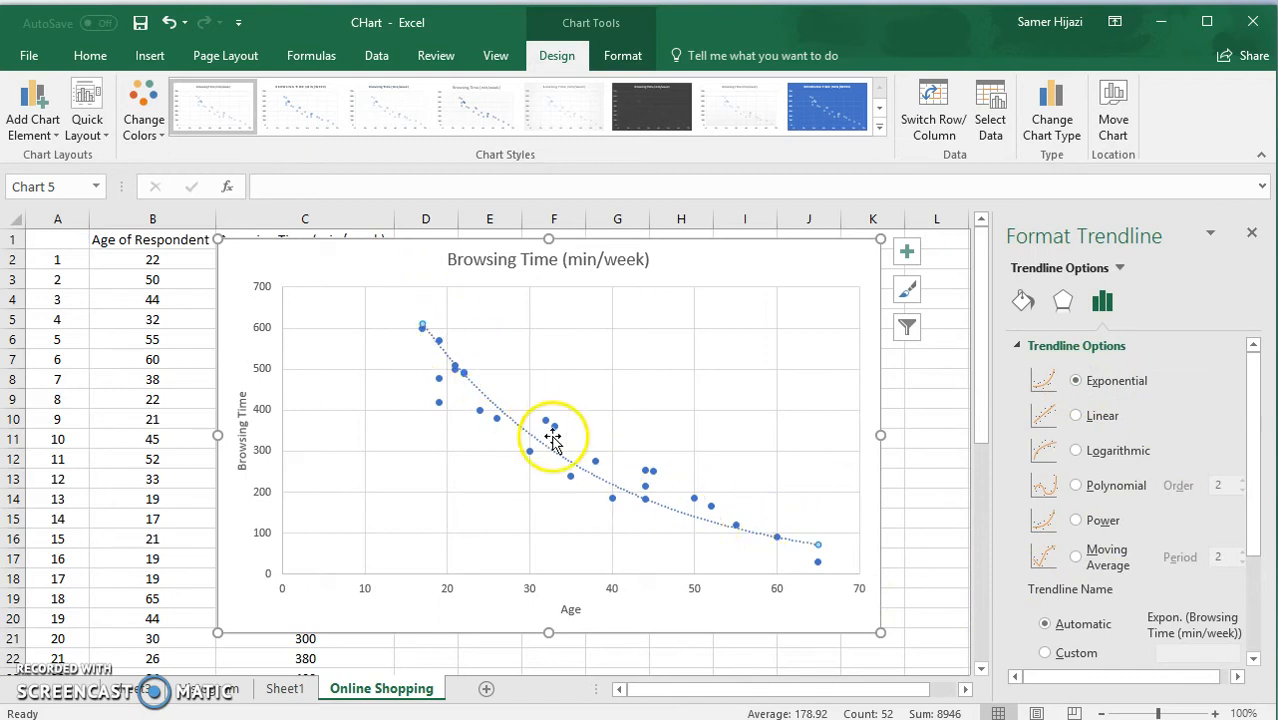
pyautogui.click(1077, 417)
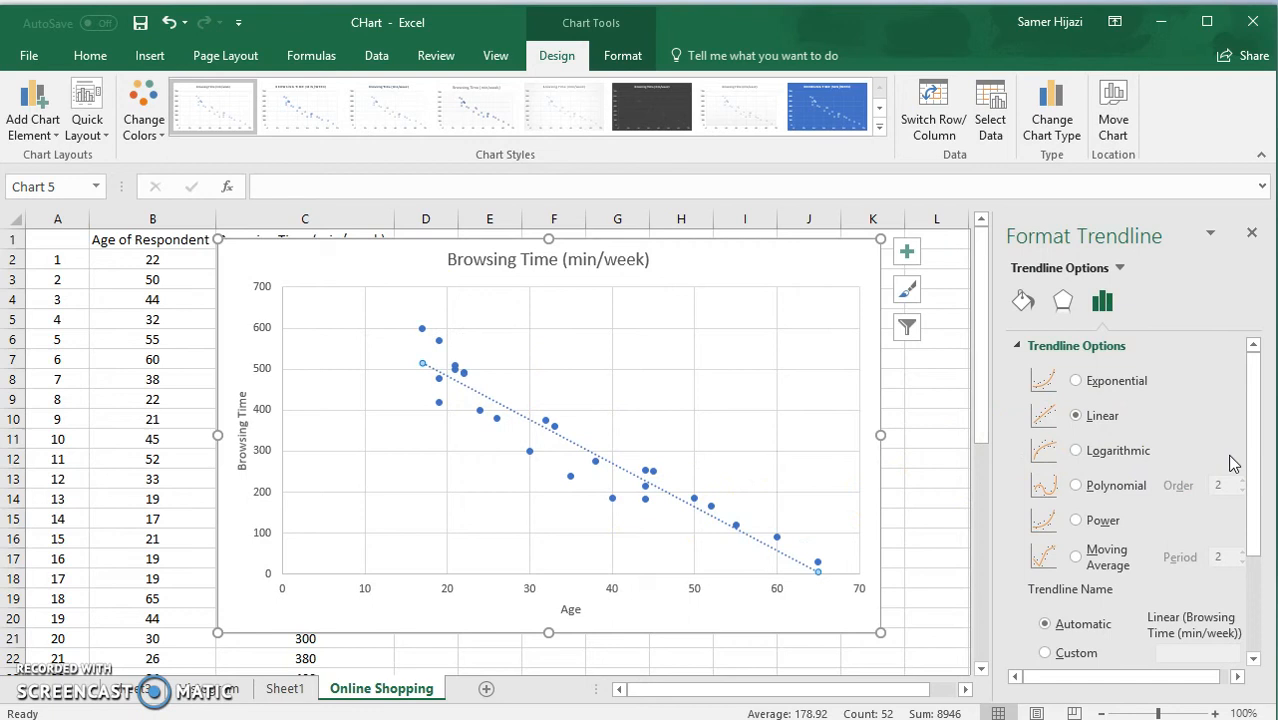
# Format the trendline as a red line with a solid dash type.
pyautogui.click(1023, 300)
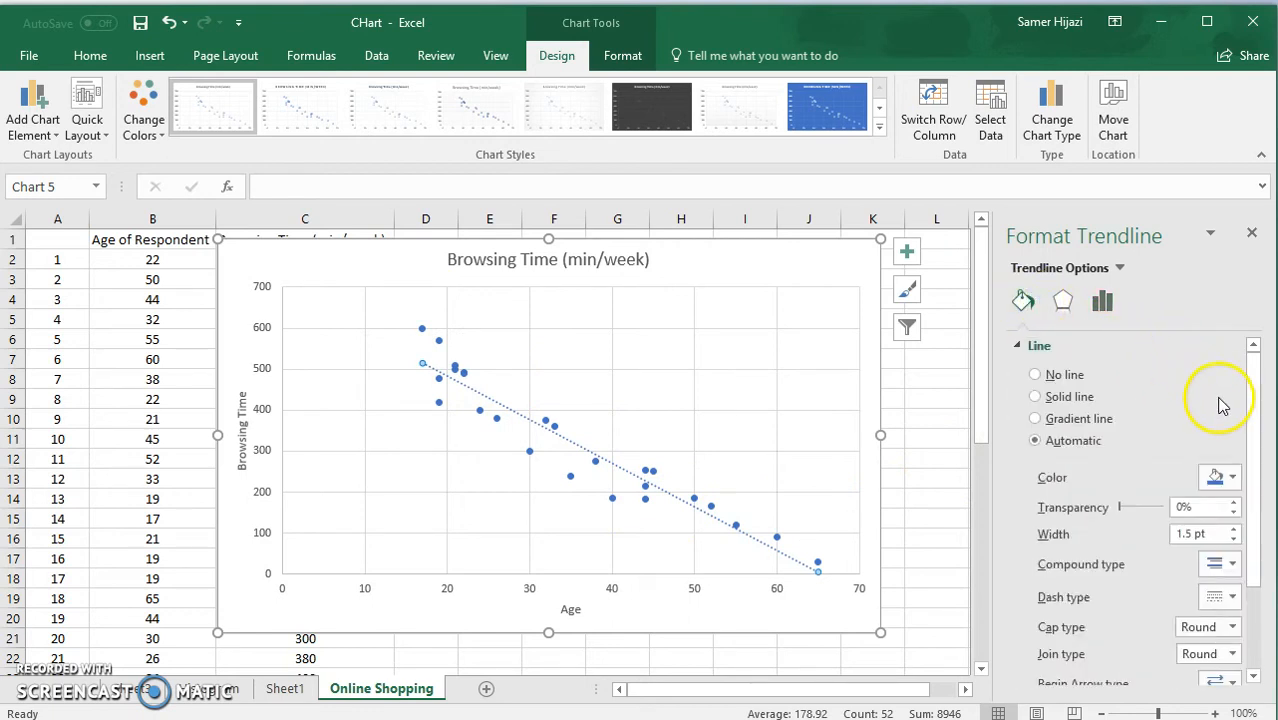
pyautogui.click(1233, 478)
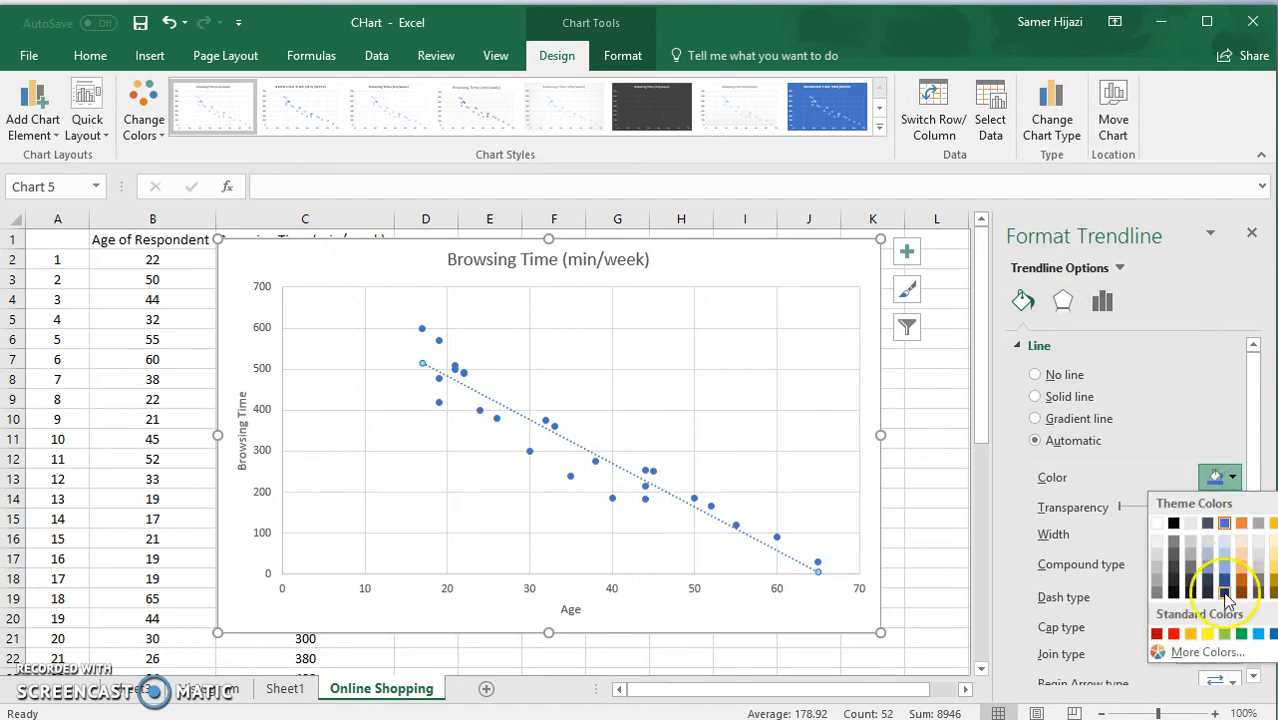
pyautogui.click(1175, 634)
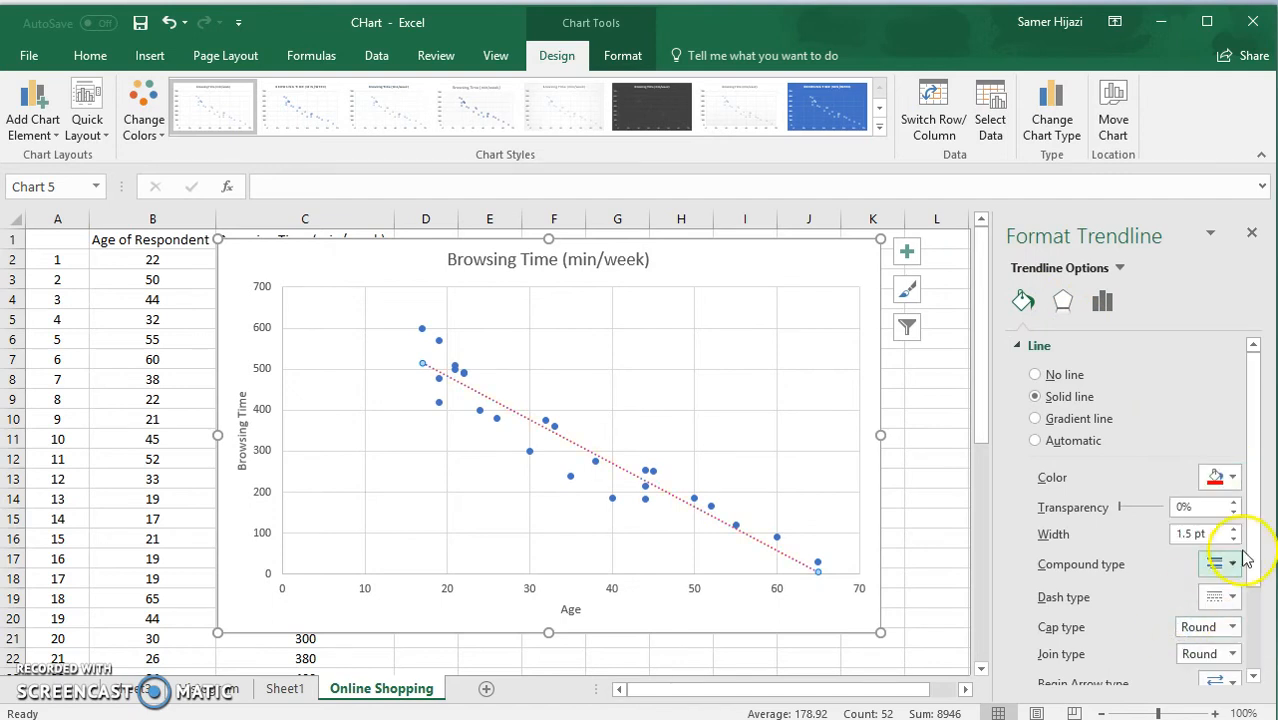
pyautogui.moveTo(1247, 418); pyautogui.dragTo(1255, 466)
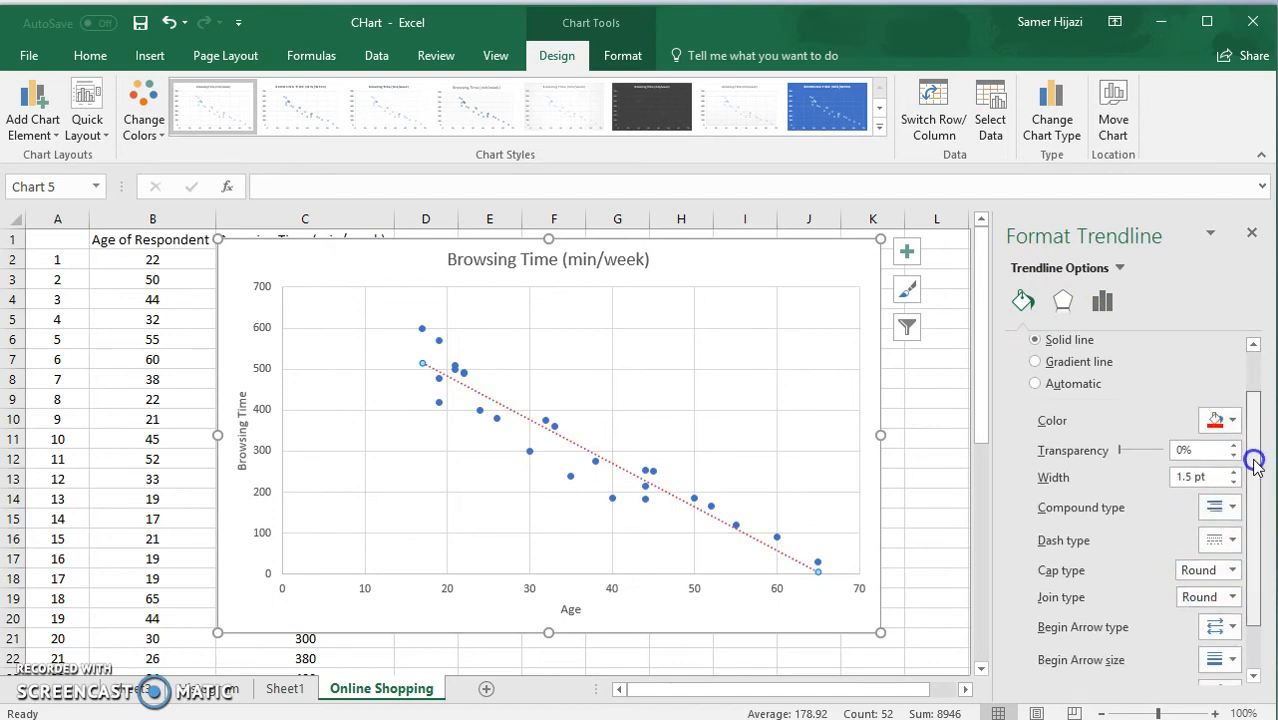
pyautogui.click(1232, 540)
pyautogui.click(1237, 565)
pyautogui.moveTo(1255, 505); pyautogui.dragTo(1262, 408)
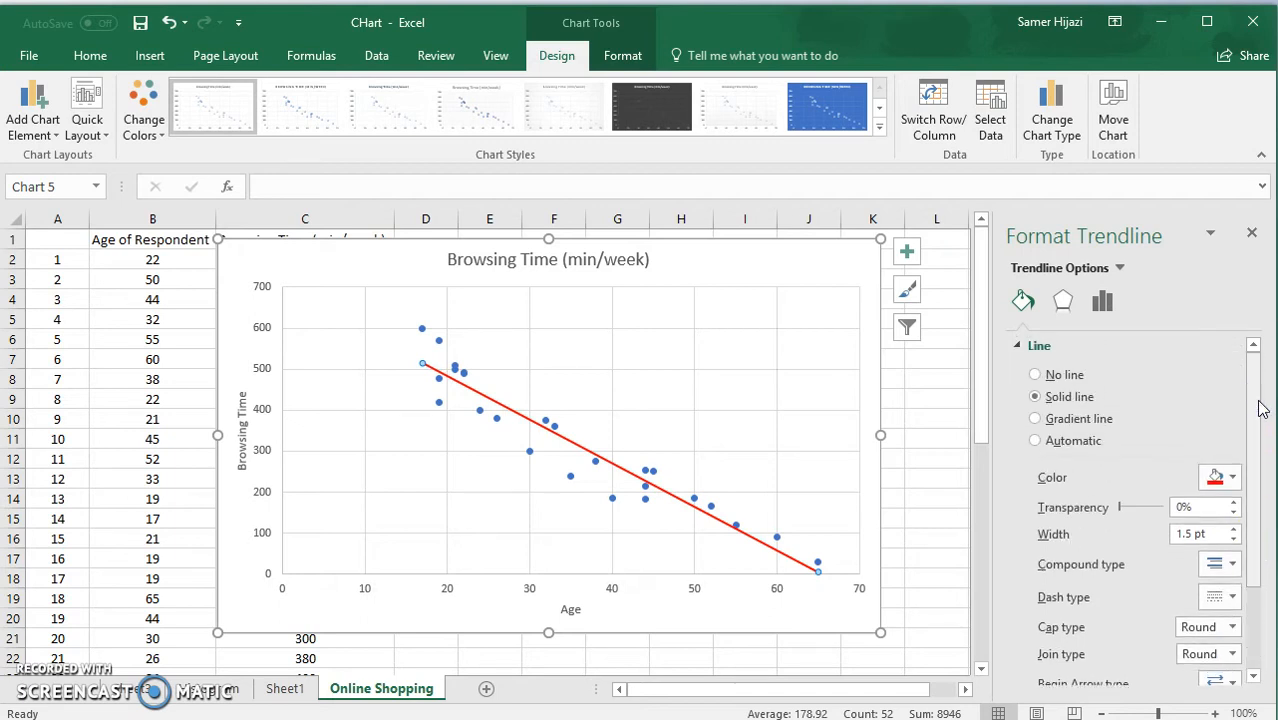
# Display the trendline equation on the chart and move its label to the empty upper-right area of the plot.
pyautogui.click(1141, 370)
pyautogui.click(1106, 304)
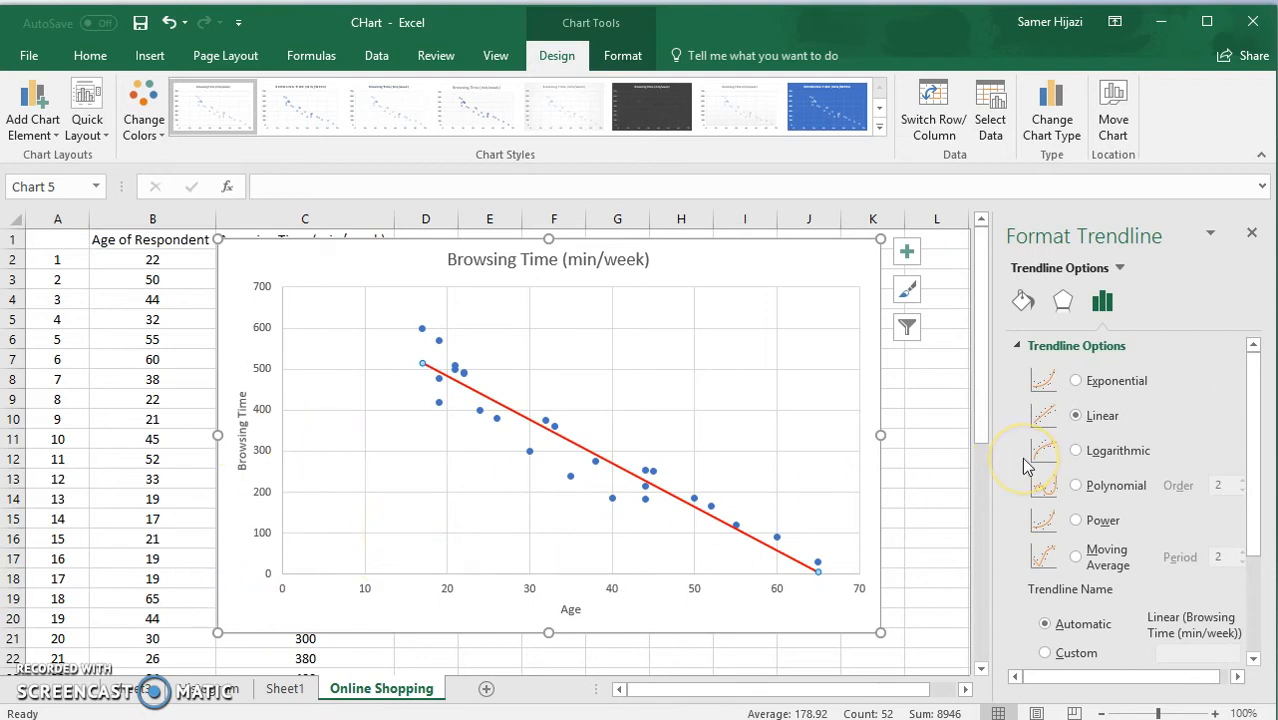
pyautogui.moveTo(1252, 362); pyautogui.dragTo(1258, 540)
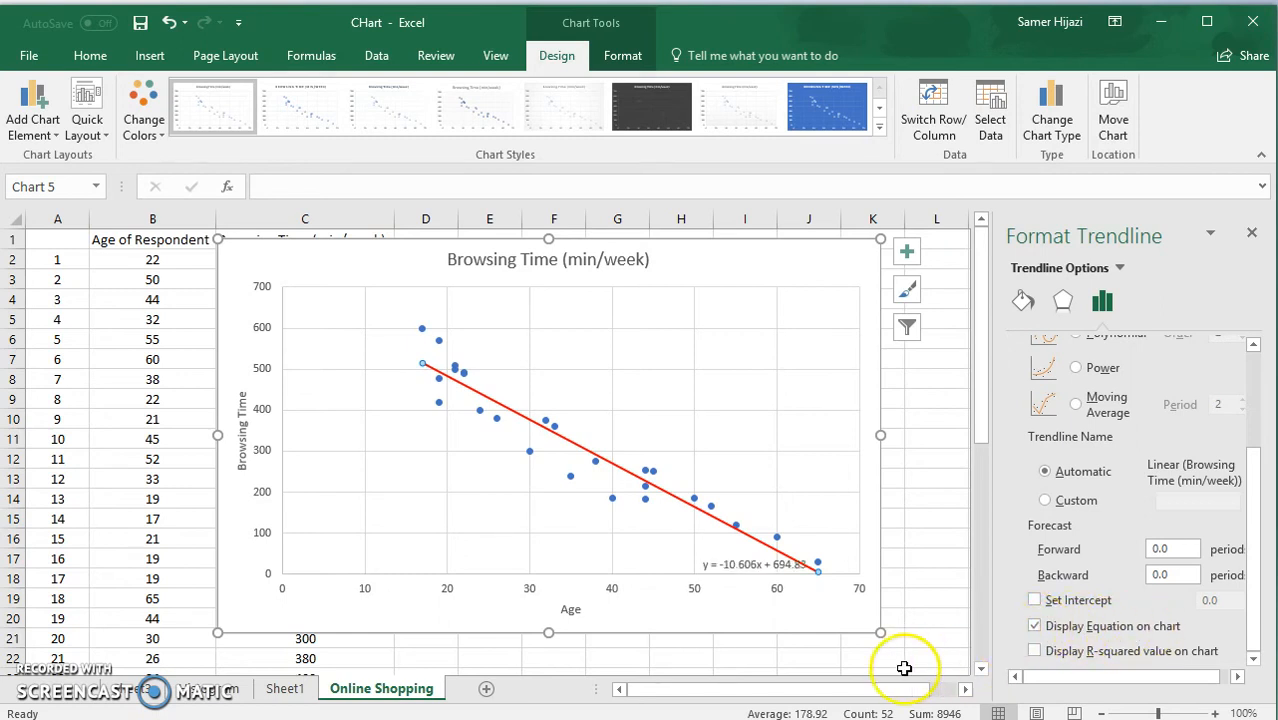
pyautogui.click(756, 565)
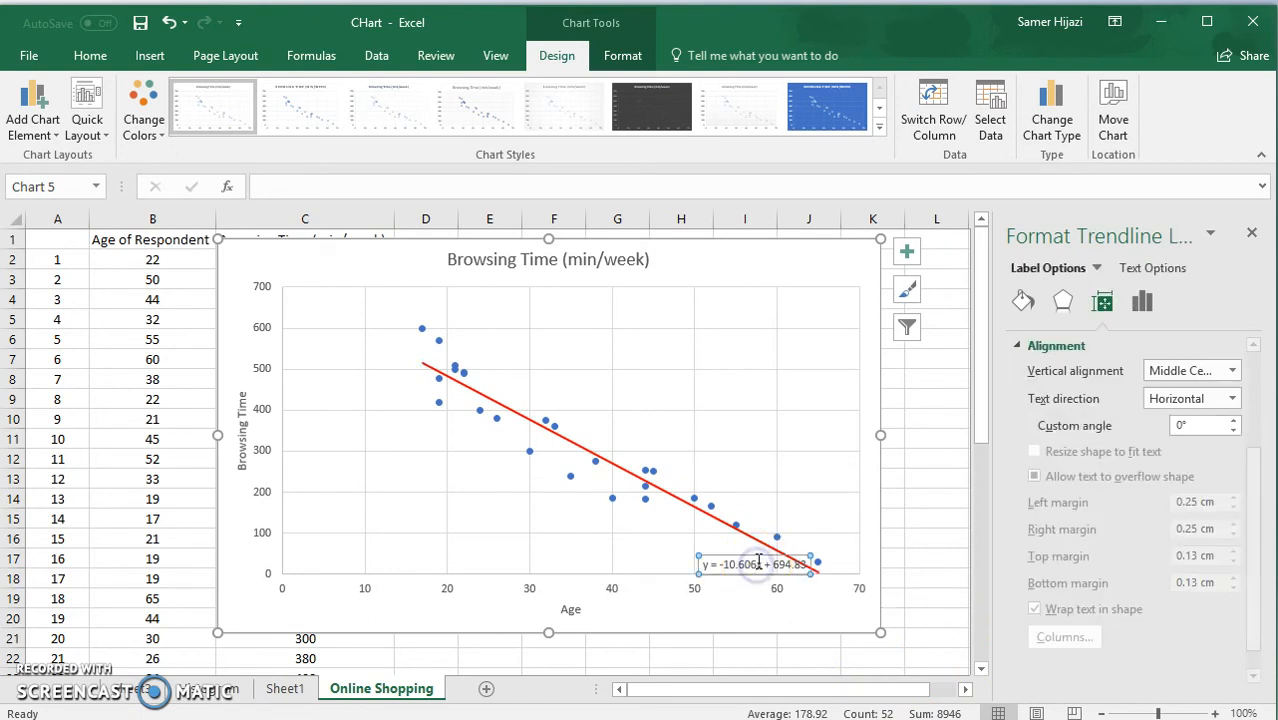
pyautogui.moveTo(756, 565); pyautogui.dragTo(766, 318)
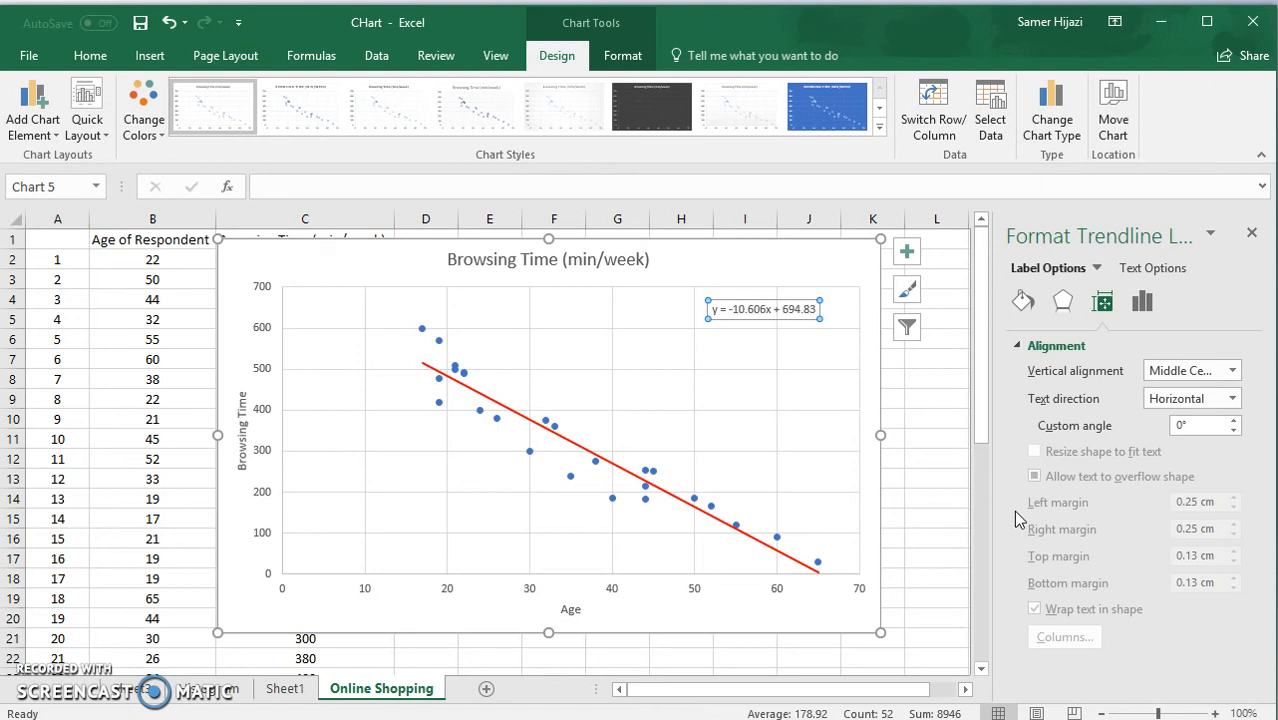
# Give the trendline equation label a solid yellow fill and a solid line border.
pyautogui.click(770, 309)
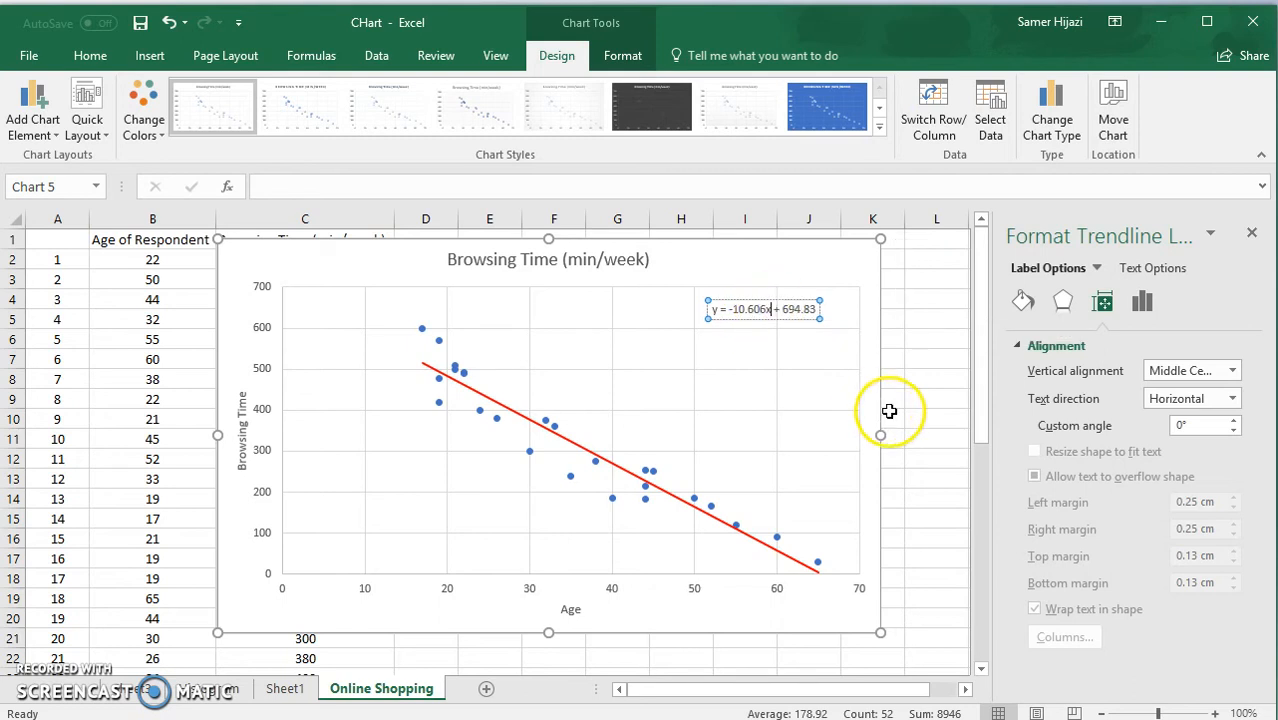
pyautogui.click(791, 320)
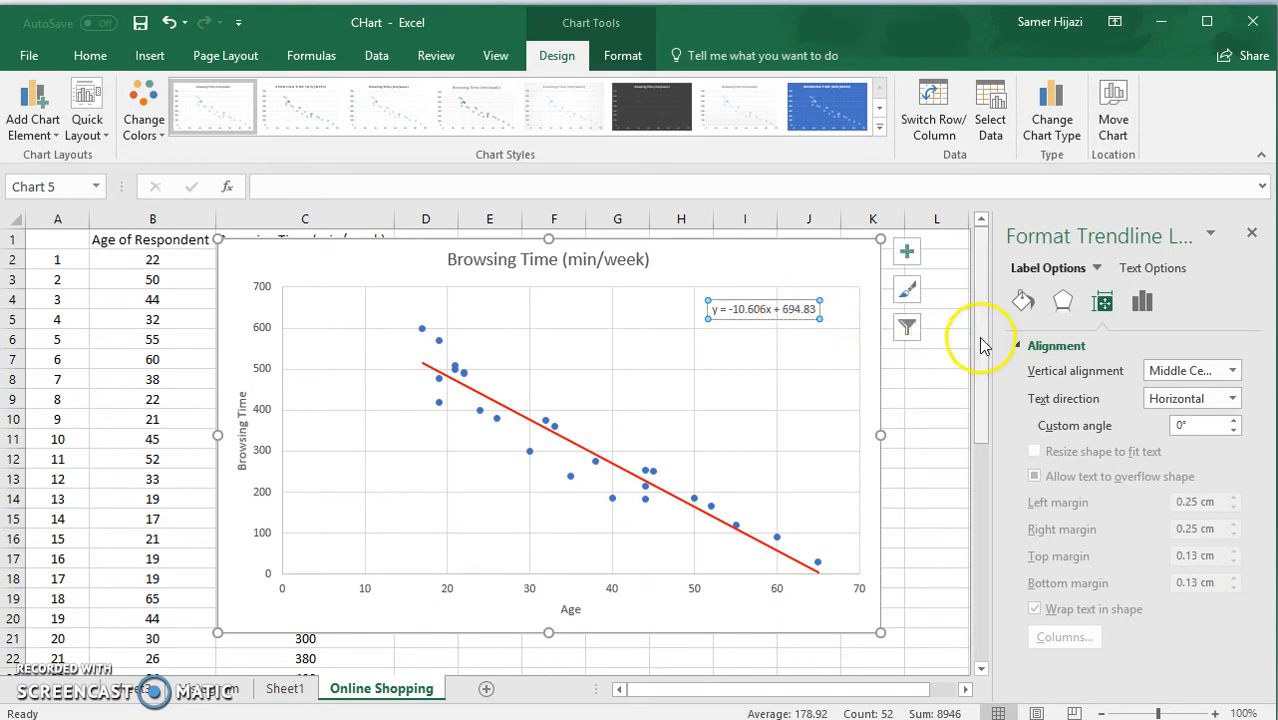
pyautogui.click(1022, 301)
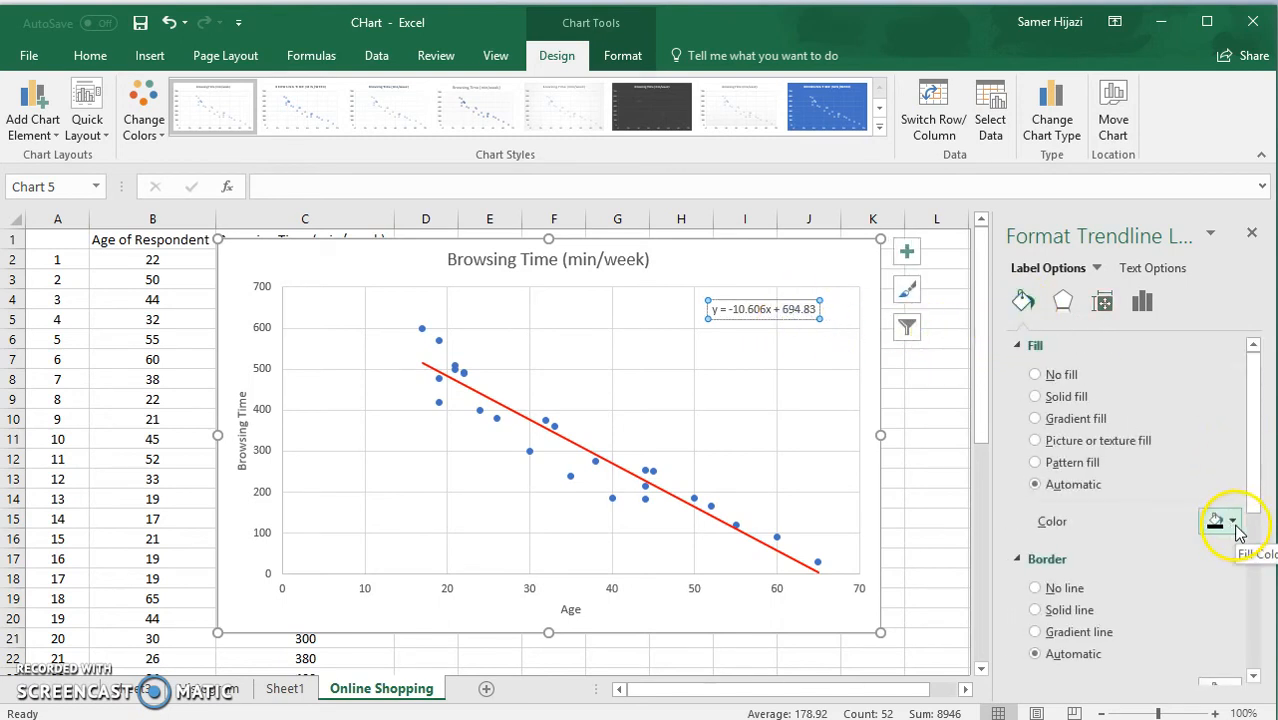
pyautogui.click(1232, 520)
pyautogui.click(1214, 677)
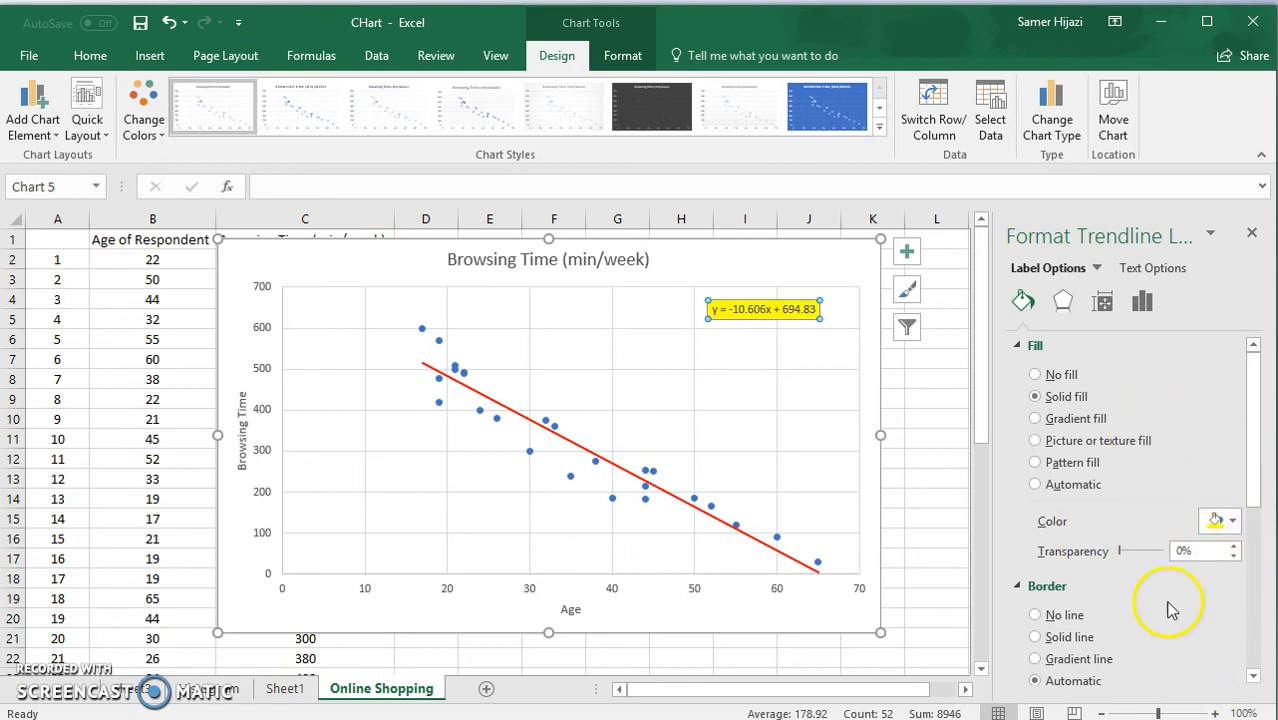
pyautogui.click(1079, 632)
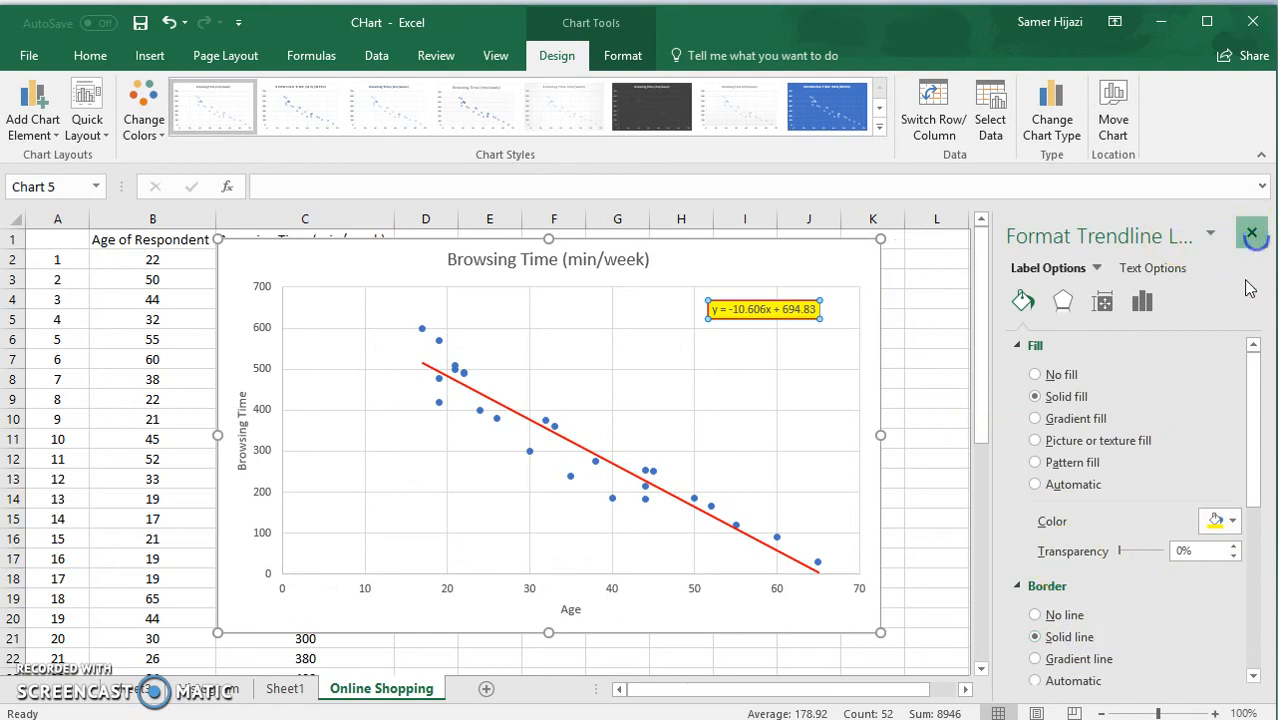
# Close the trendline label formatting pane and move the chart clear of the age and browsing-time columns.
pyautogui.click(1252, 236)
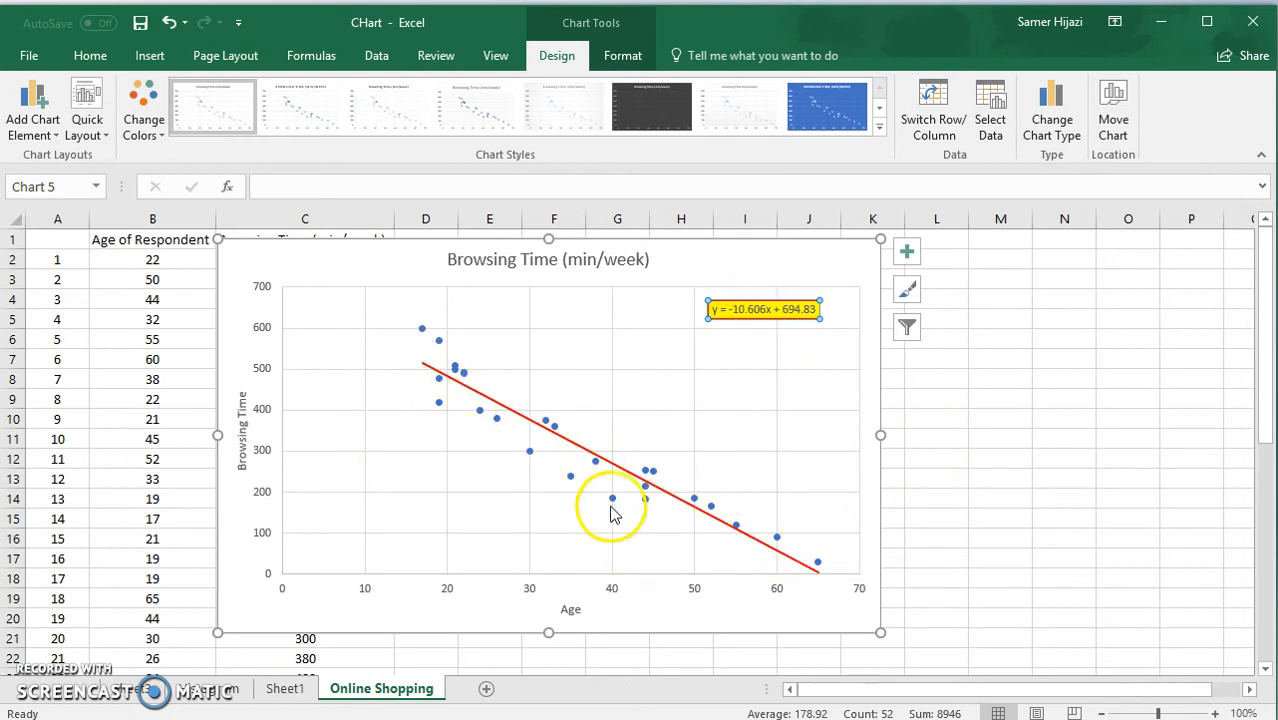
pyautogui.moveTo(785, 250); pyautogui.dragTo(998, 248)
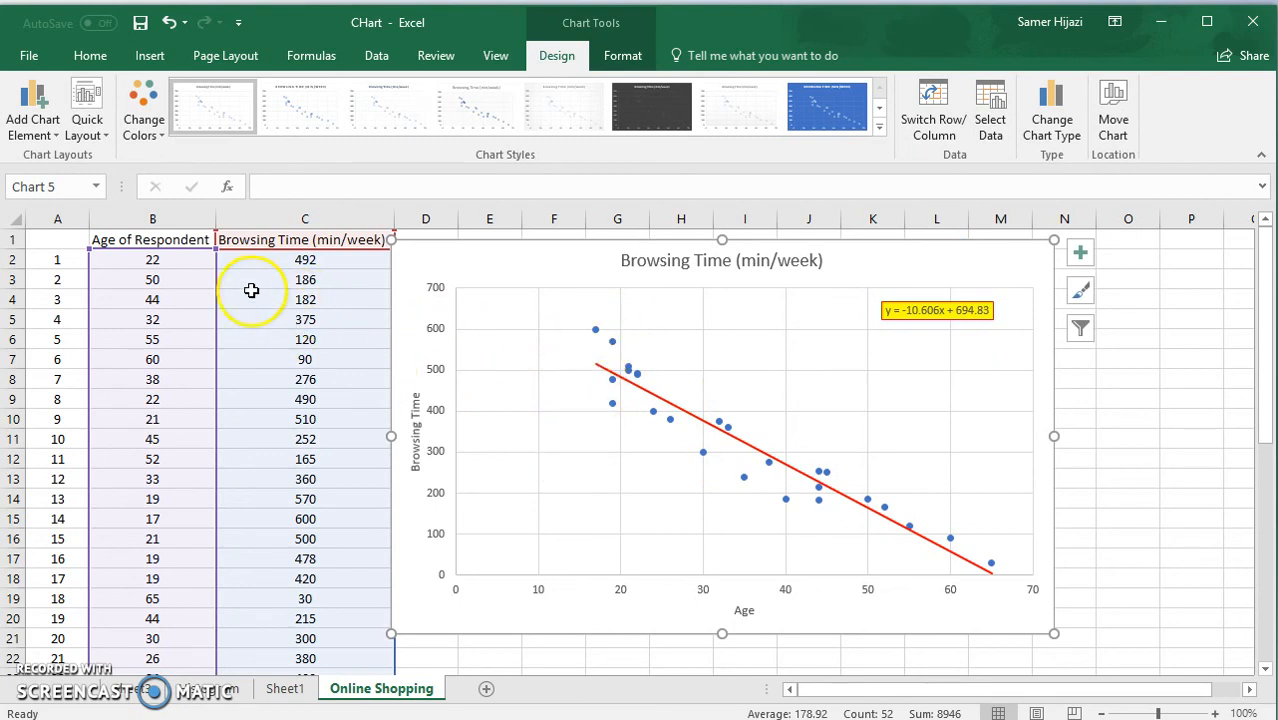
# Examine the first respondent's age and browsing-time values and locate the matching data point on the scatter chart.
pyautogui.click(165, 261)
pyautogui.click(294, 265)
pyautogui.click(168, 258)
pyautogui.click(300, 262)
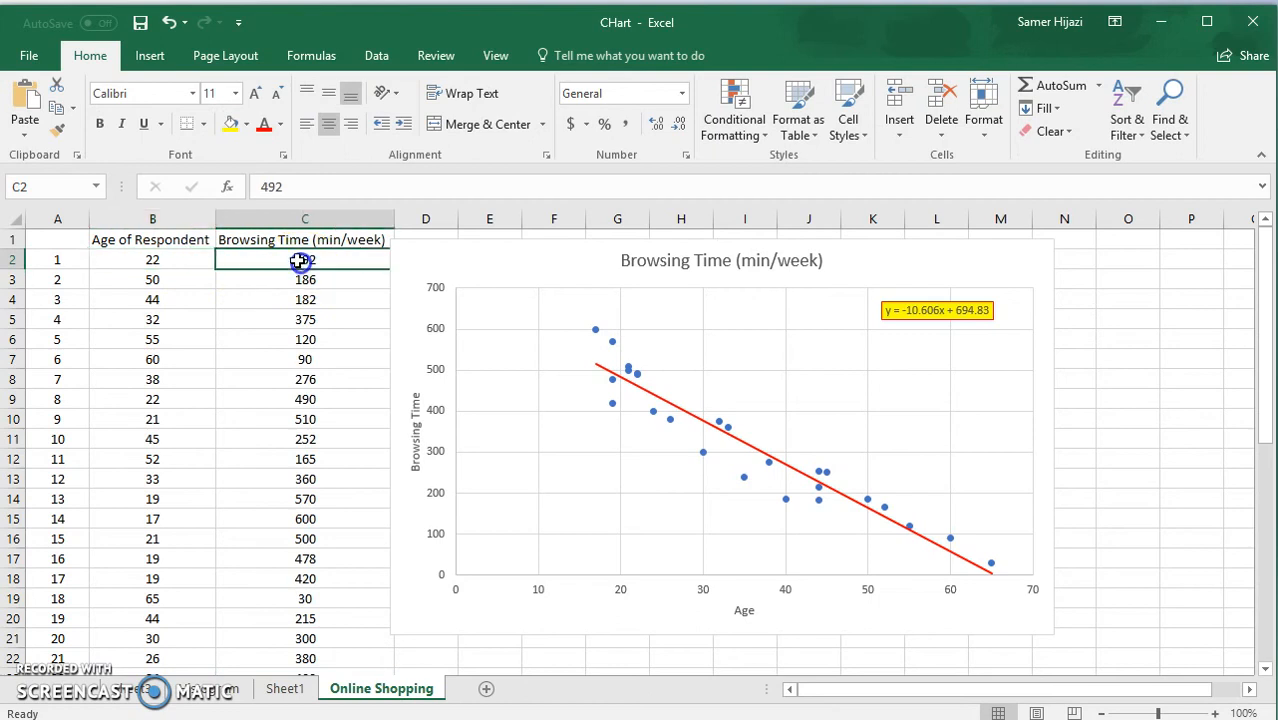
pyautogui.click(175, 260)
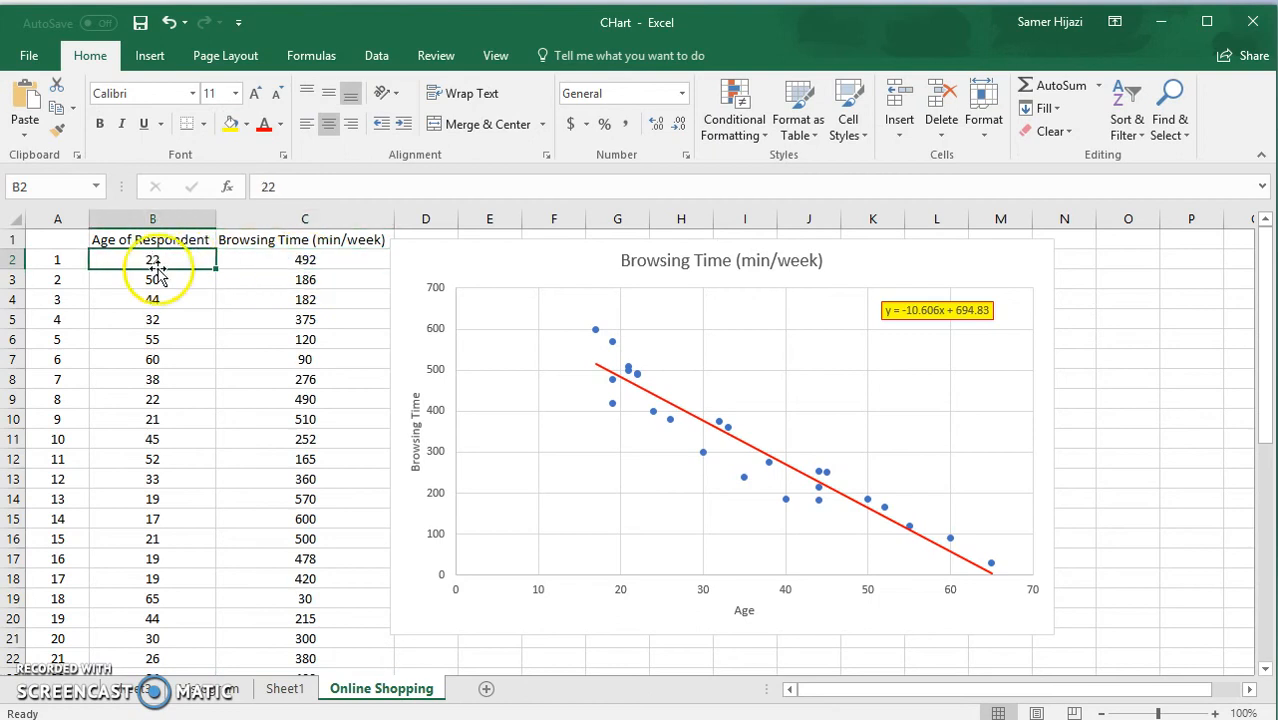
pyautogui.click(279, 265)
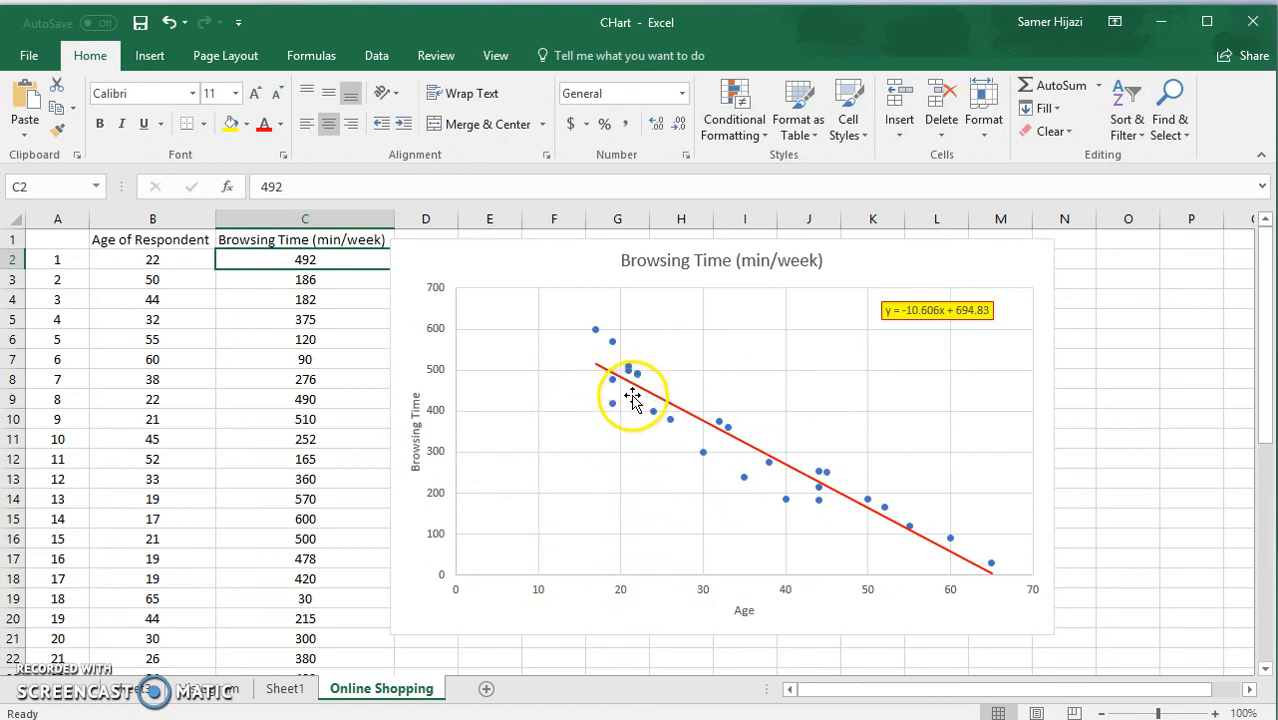
pyautogui.moveTo(629, 377)
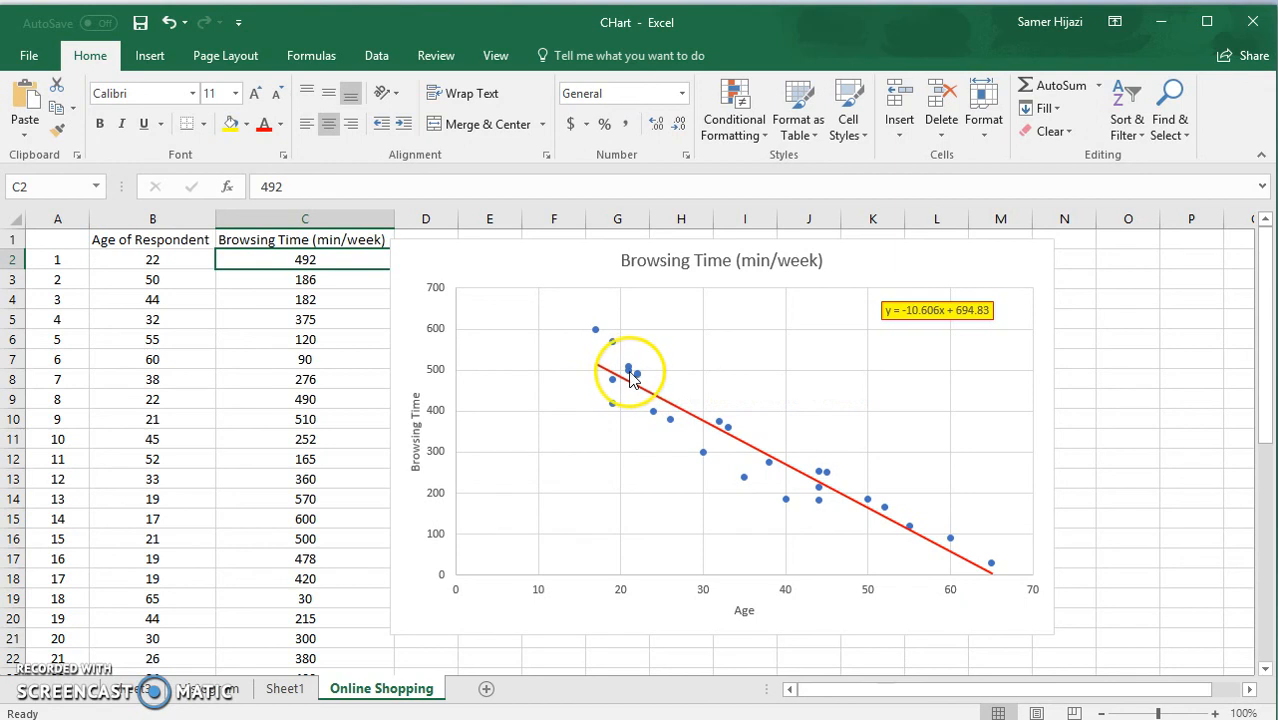
pyautogui.click(629, 372)
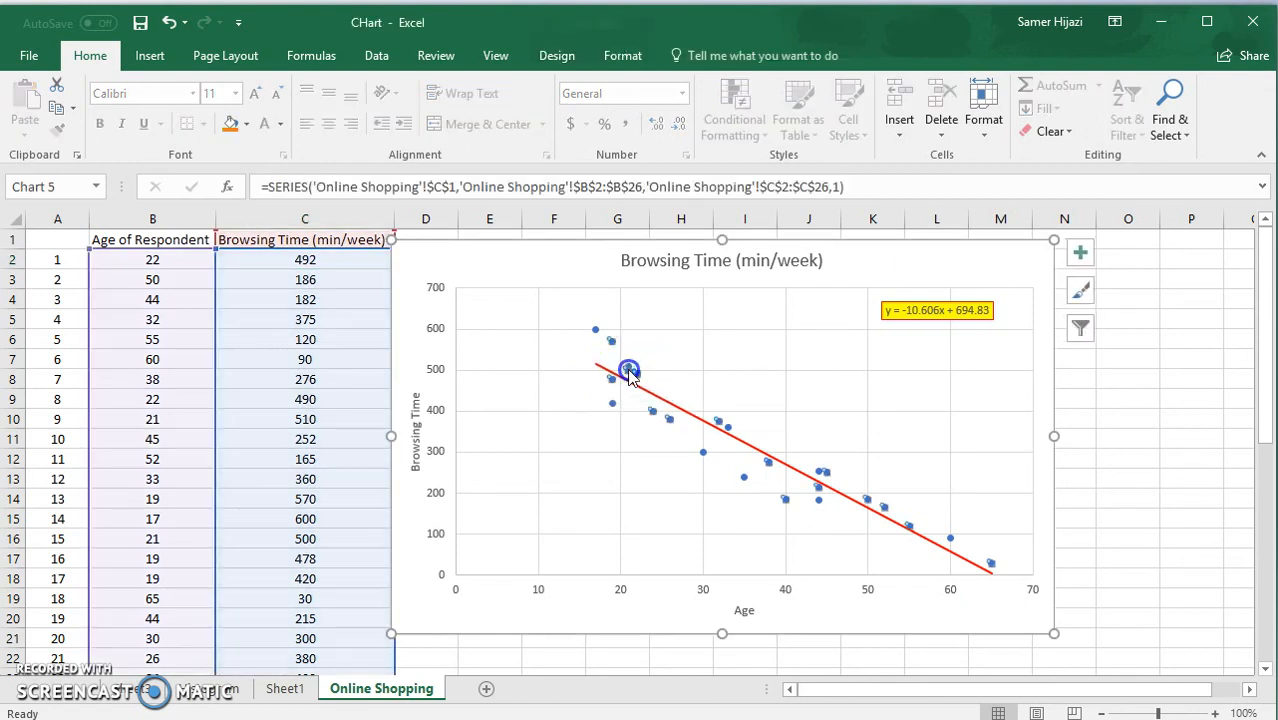
pyautogui.moveTo(633, 377)
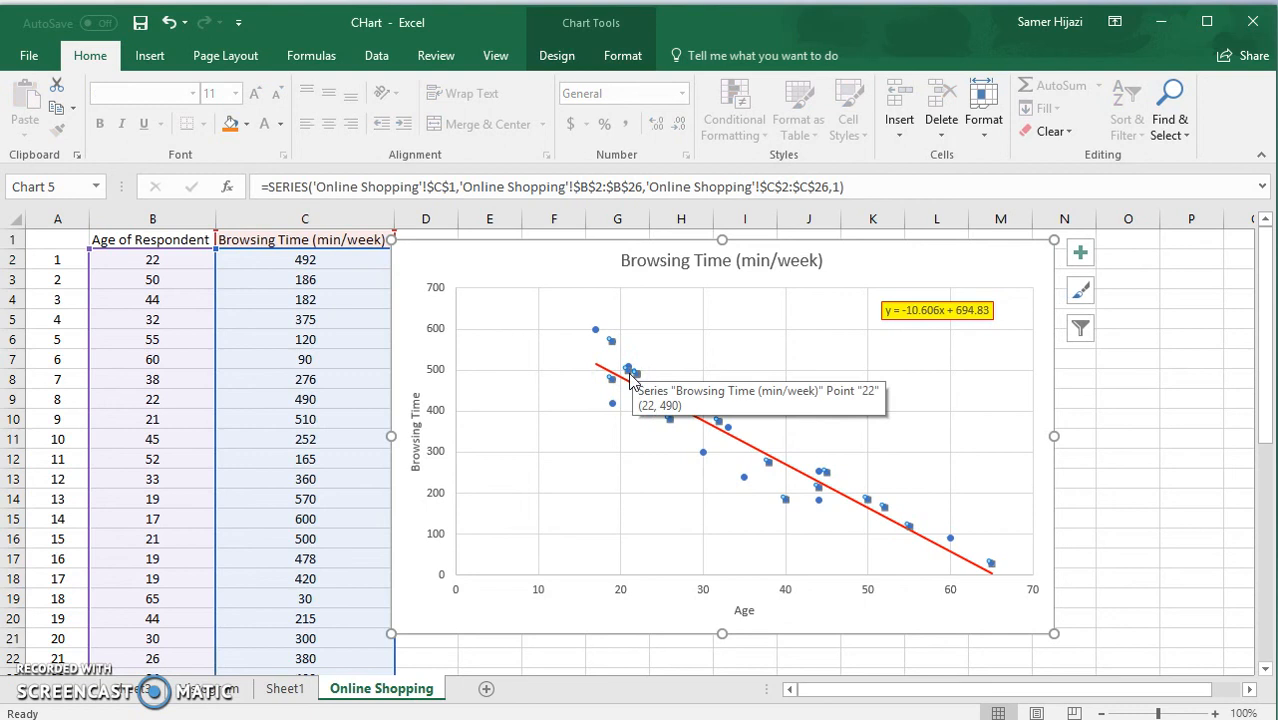
pyautogui.click(632, 529)
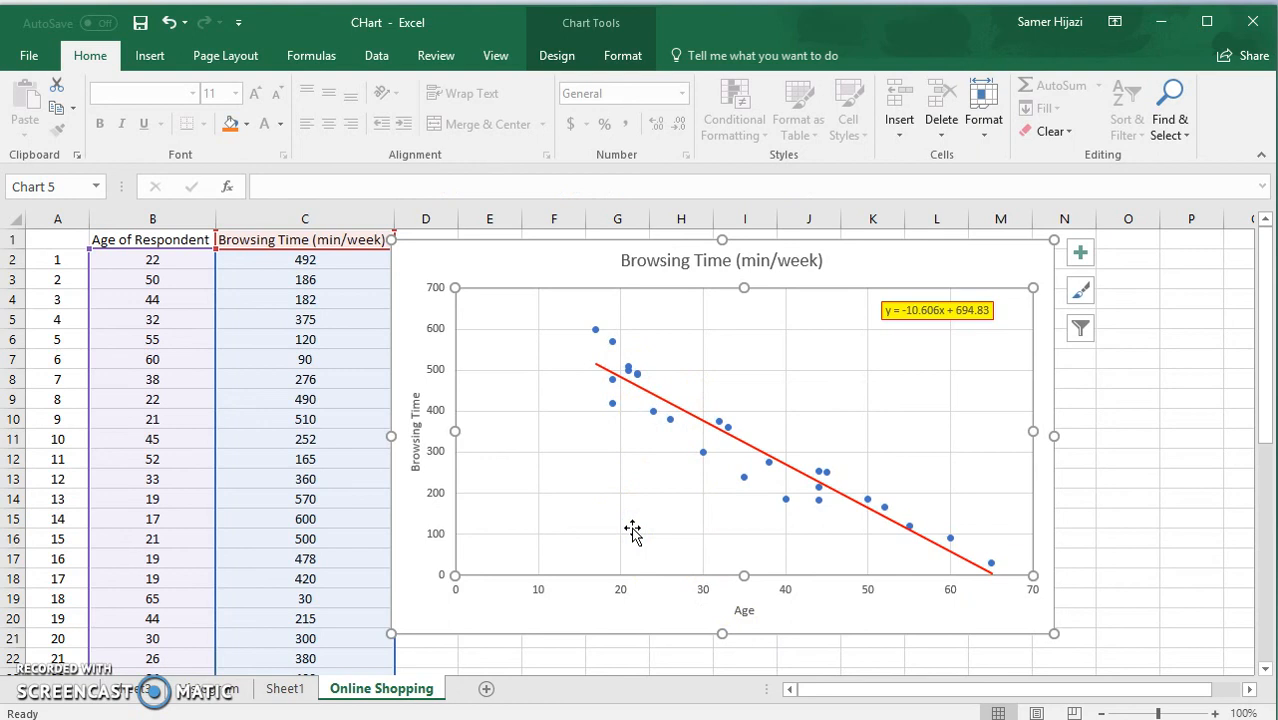
# Shift the chart slightly away from the data columns and enlarge it a little in width and height.
pyautogui.moveTo(1006, 246); pyautogui.dragTo(1019, 240)
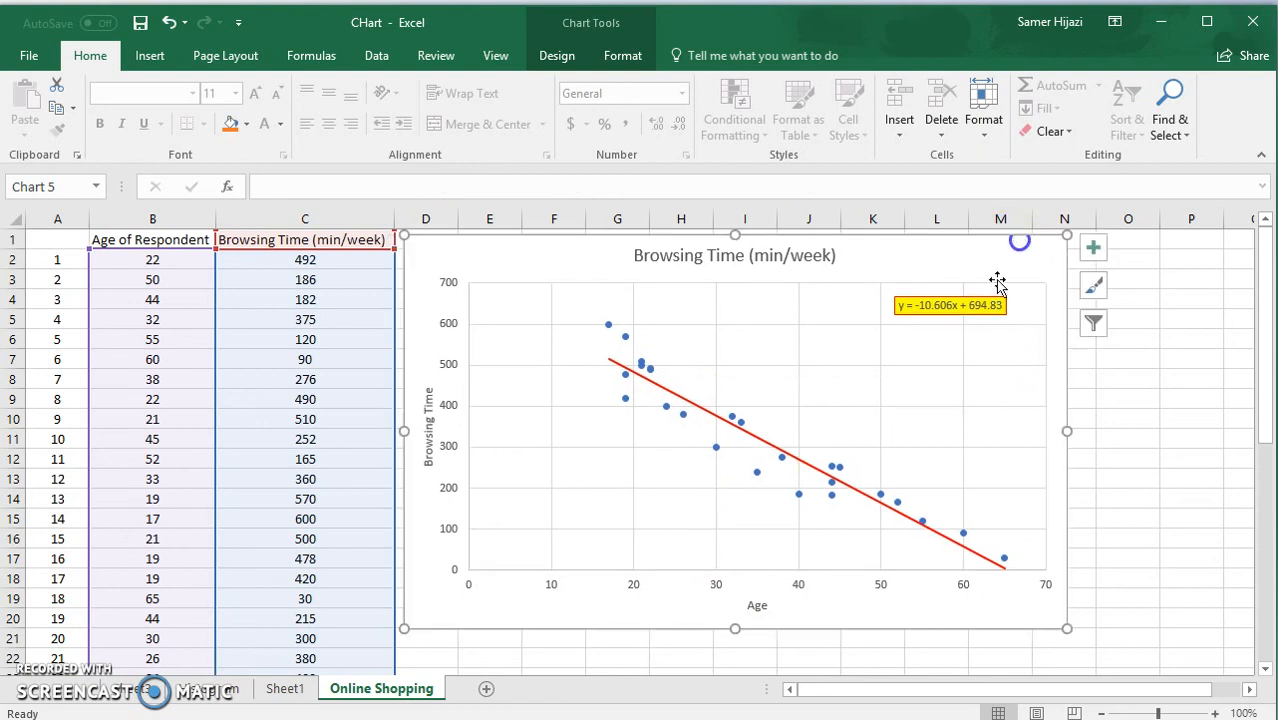
pyautogui.moveTo(1067, 628); pyautogui.dragTo(1090, 646)
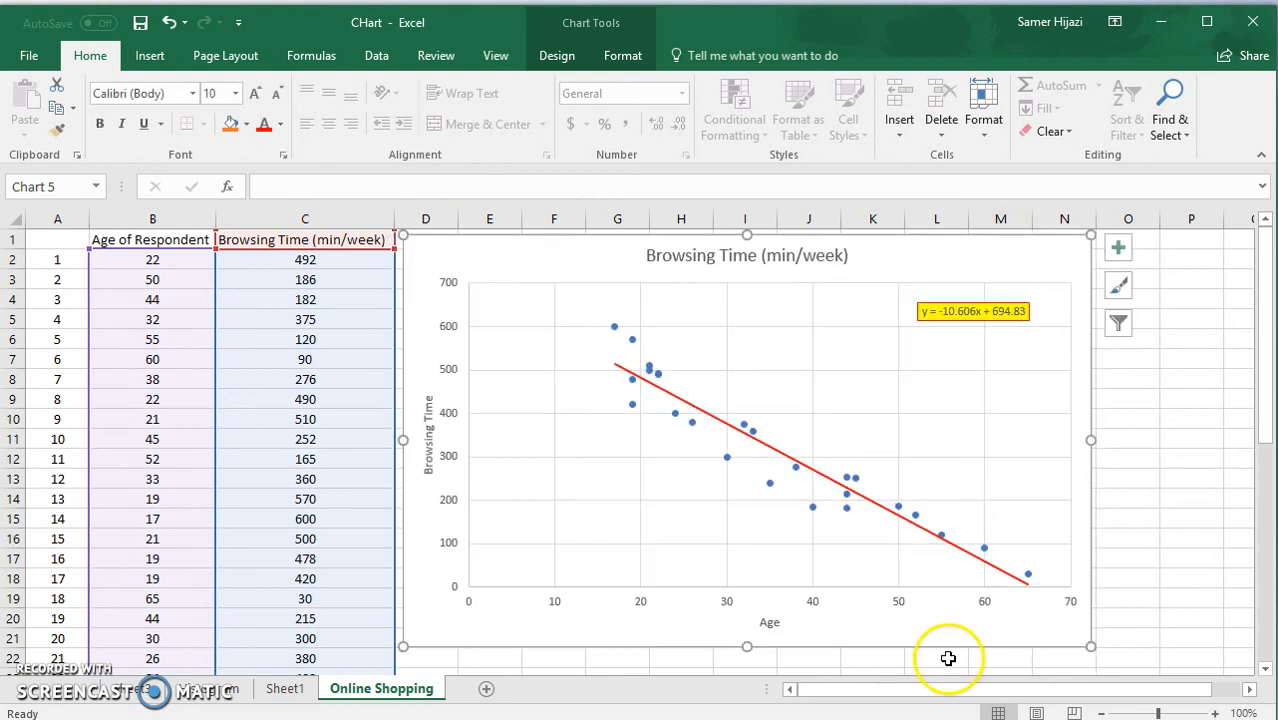
# Move the scatter chart to its own new chart sheet, Chart1.
pyautogui.rightClick(918, 629)
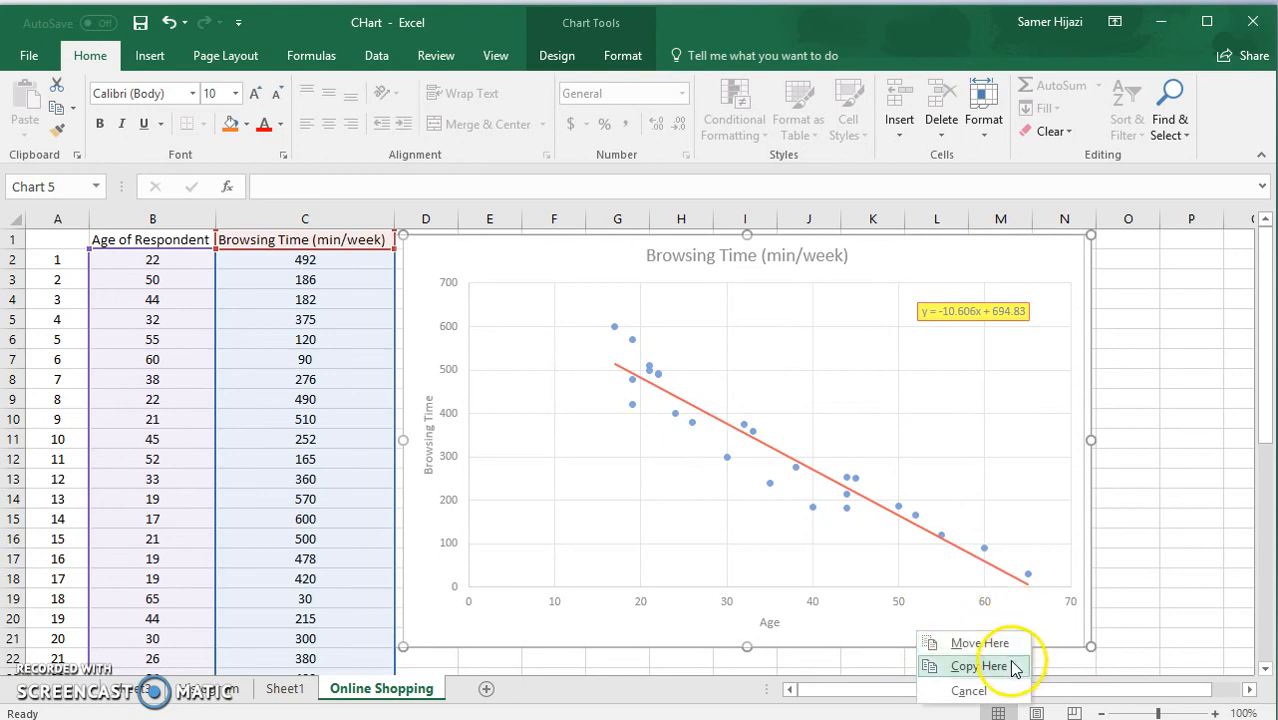
pyautogui.rightClick(900, 631)
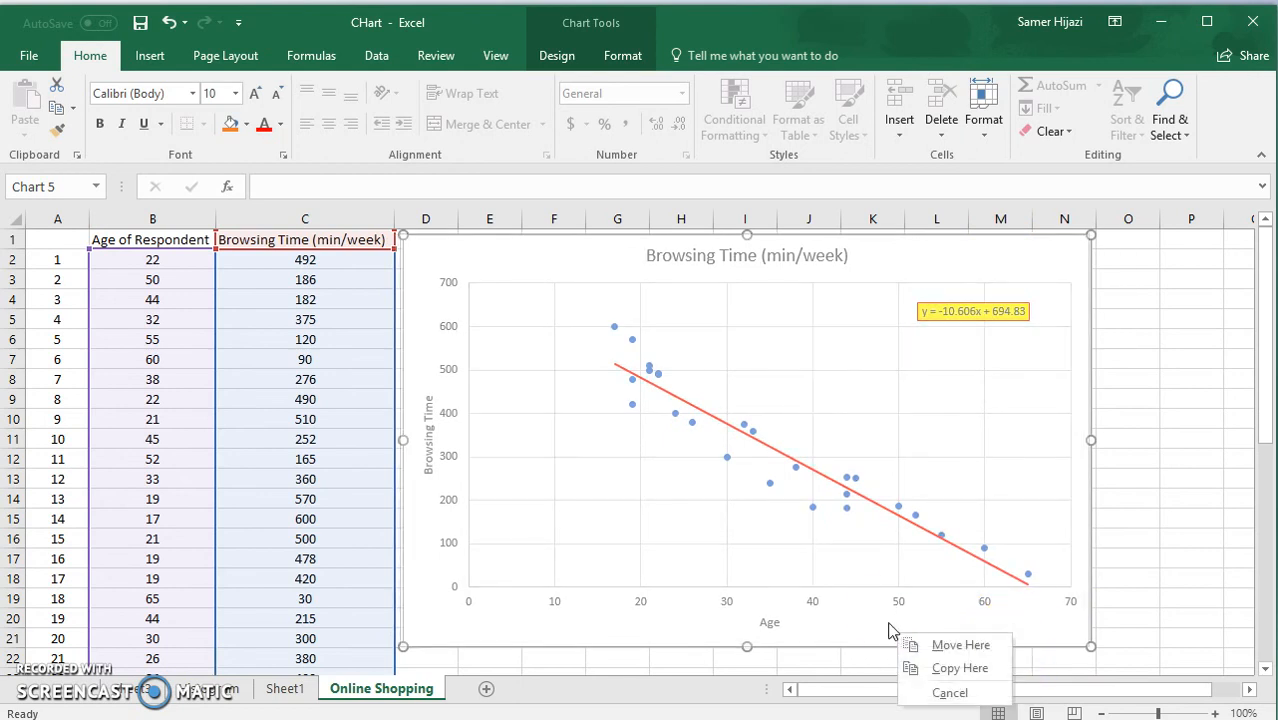
pyautogui.rightClick(886, 600)
pyautogui.click(975, 418)
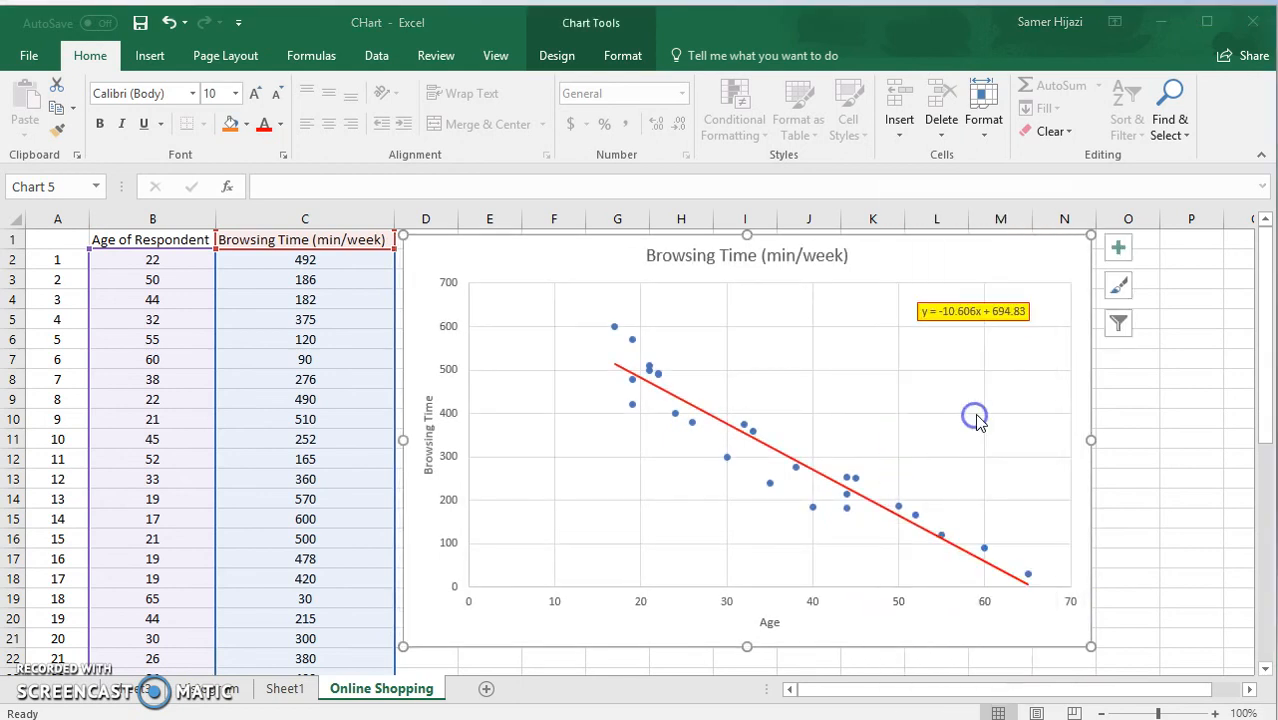
pyautogui.click(858, 382)
pyautogui.click(1067, 479)
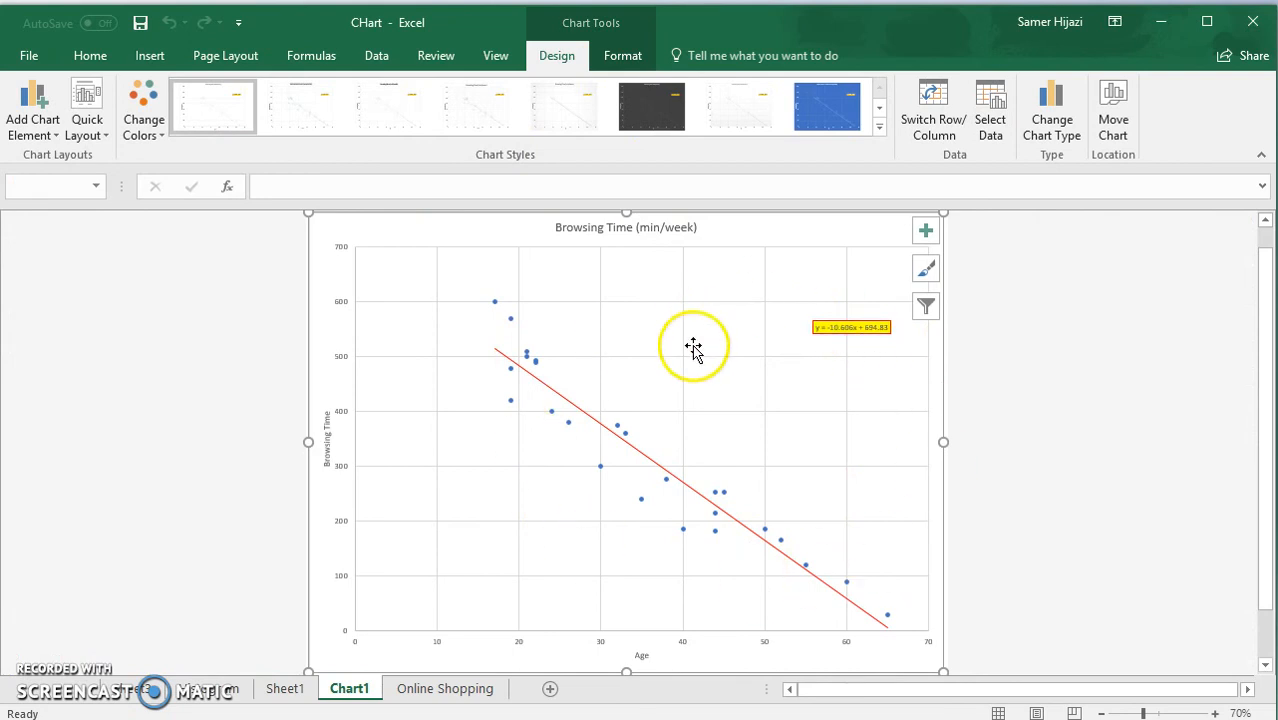
# Preview the blue Style 8 on the chart, then apply the dark grey gradient chart style.
pyautogui.click(834, 116)
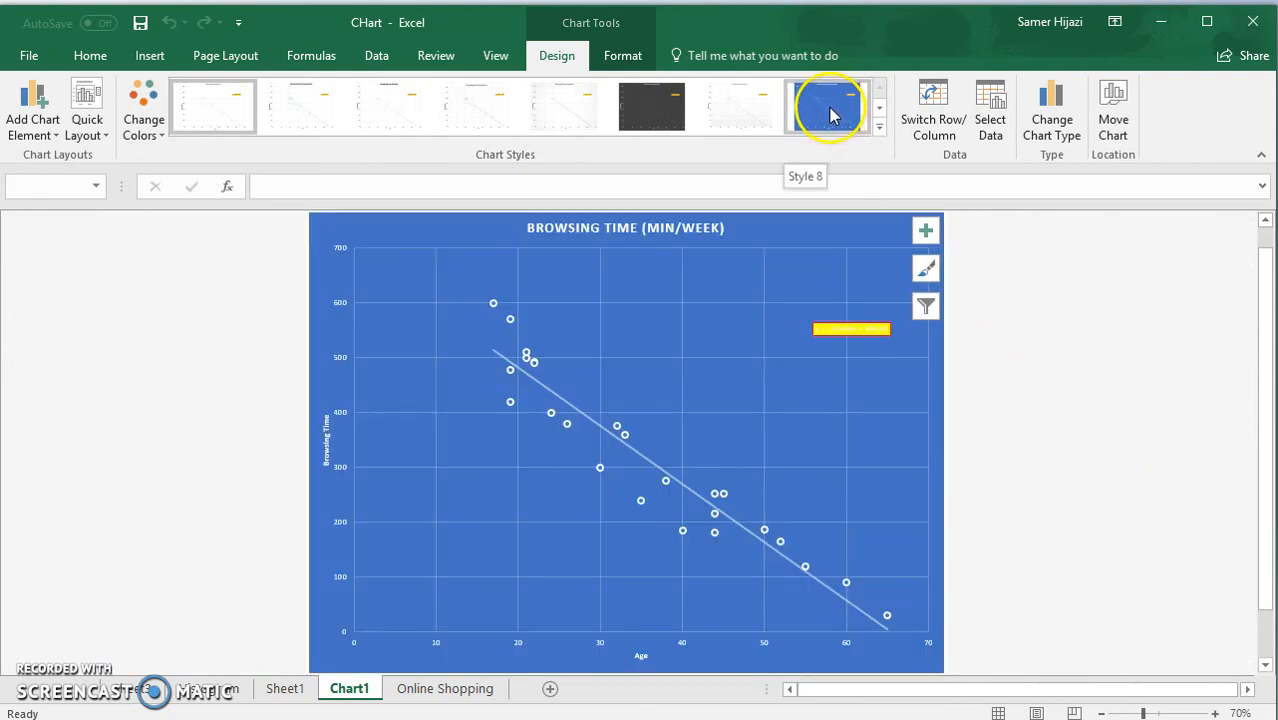
pyautogui.click(877, 107)
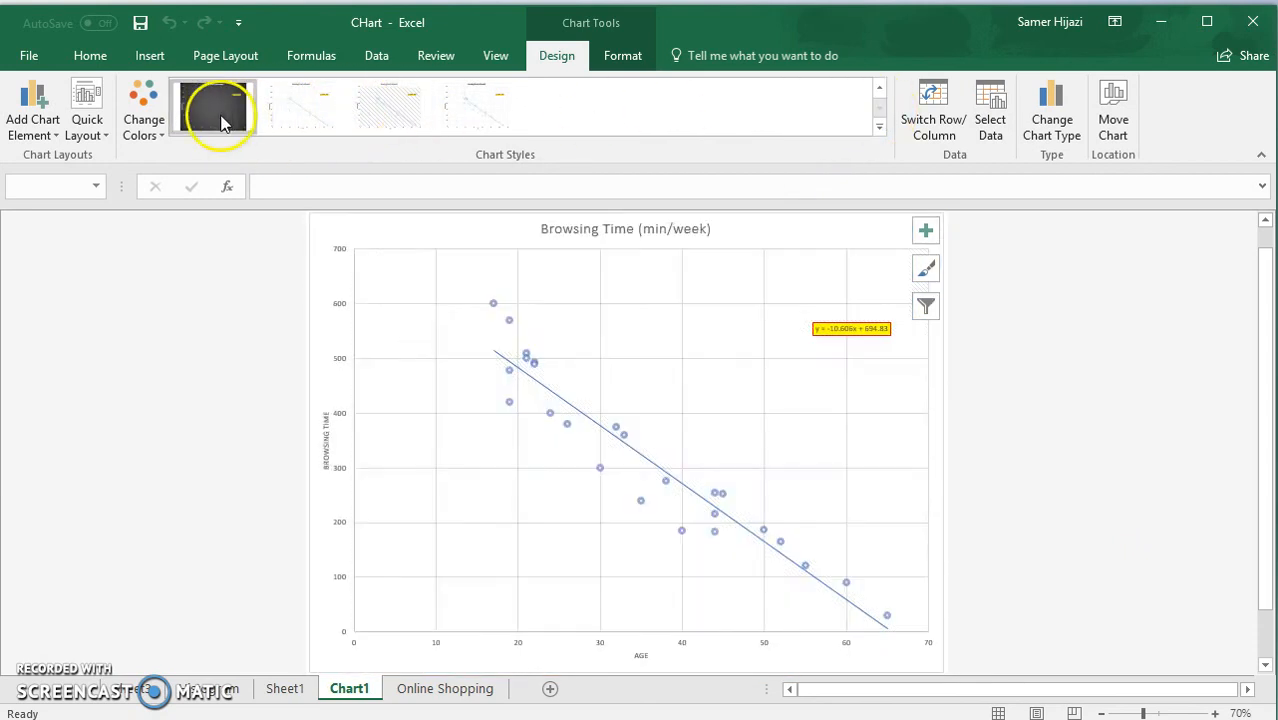
pyautogui.click(217, 117)
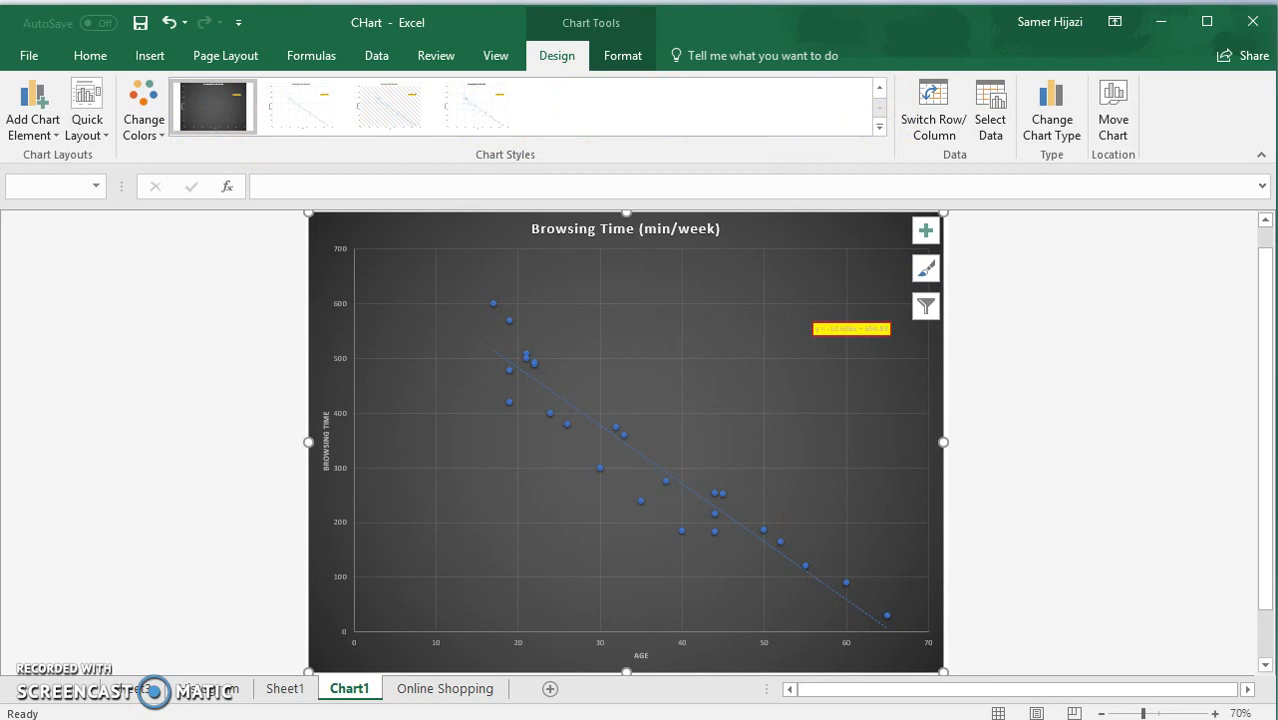